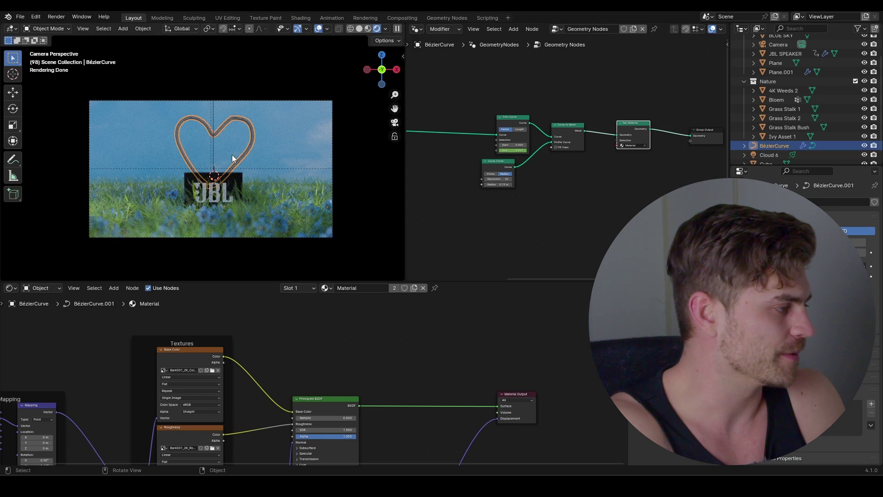
Step: Delete the heart-shaped Bézier curve and the Plane.001 object that scatters the grass and flowers
key("x")
left_click(228, 161)
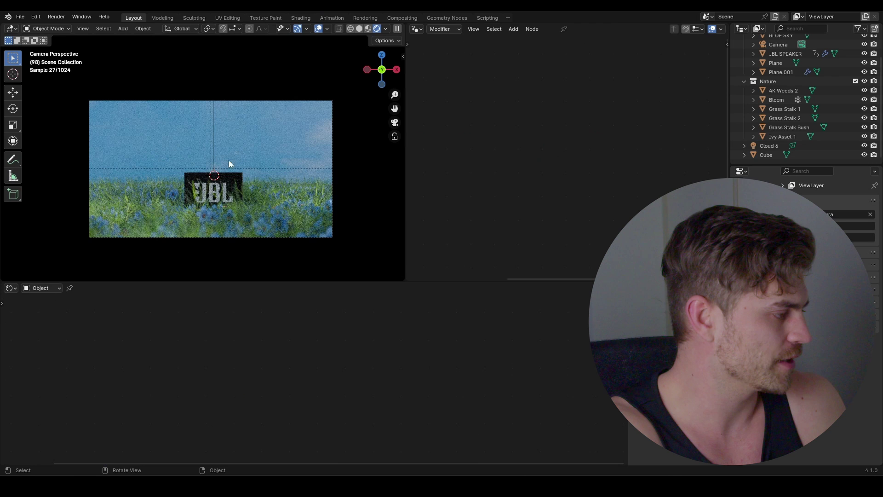
left_click(269, 195)
key("x")
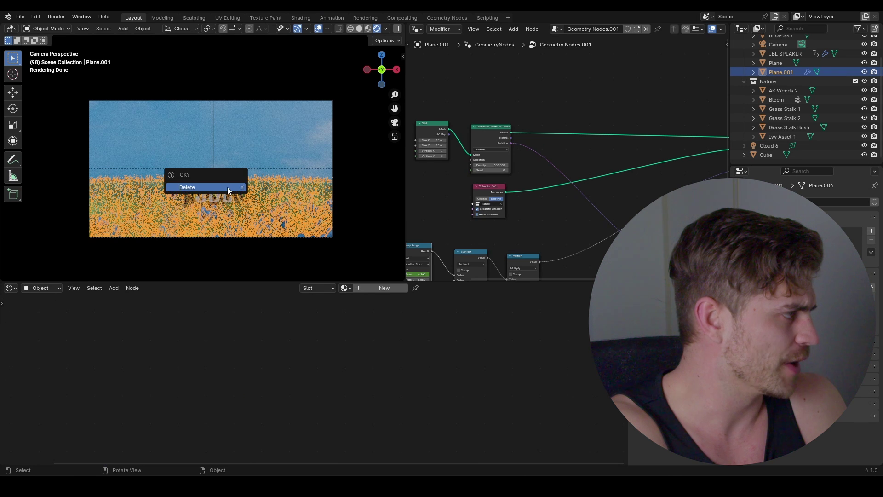
left_click(227, 186)
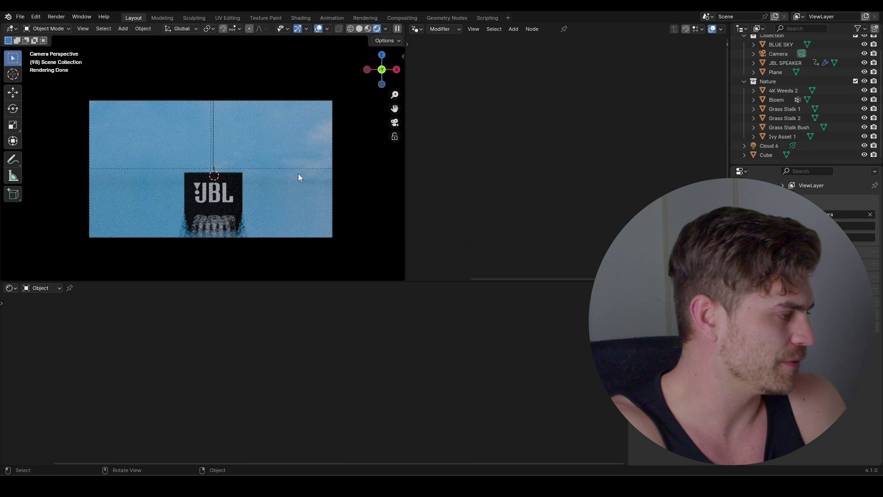
Step: Delete the remaining ground plane and the BLUE SKY backdrop, keeping the JBL speaker in the scene
left_click(273, 206)
key("x")
left_click(267, 213)
left_click(271, 158)
key("x")
left_click(271, 159)
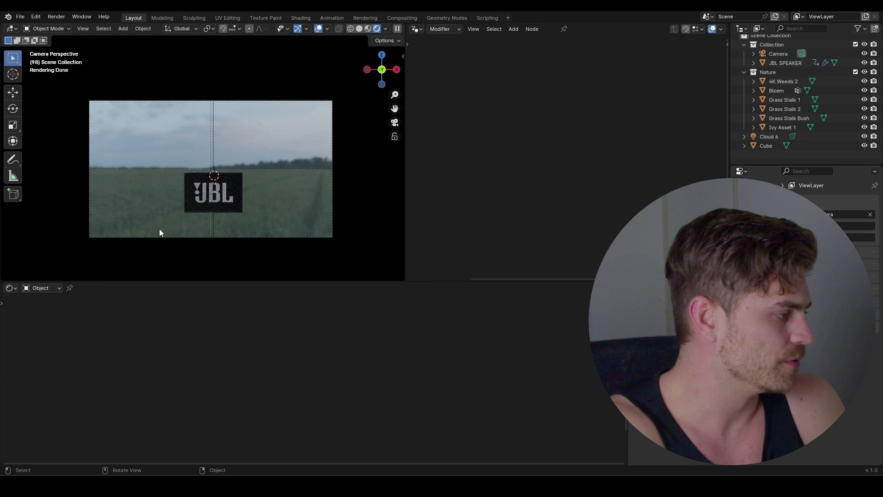
Step: Add a torus mesh to the scene and frame it in the viewport
scroll(220, 201, "up", 2)
scroll(243, 199, "down", 1)
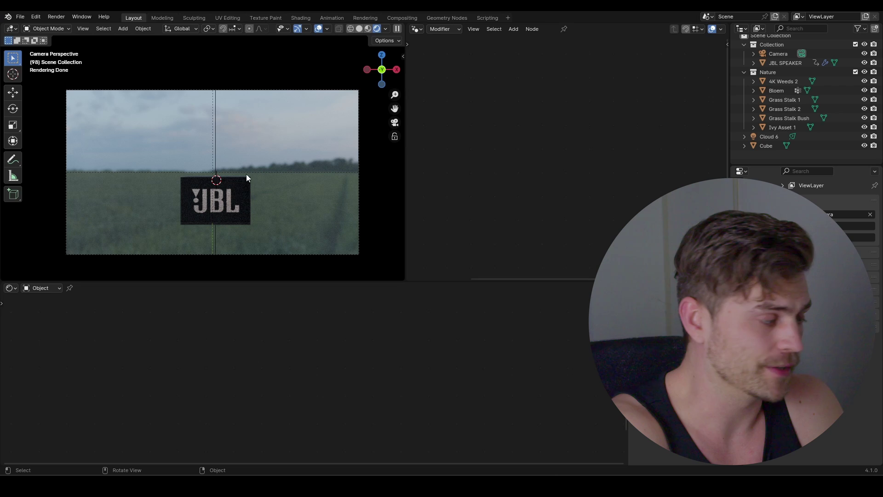
key("shift+a")
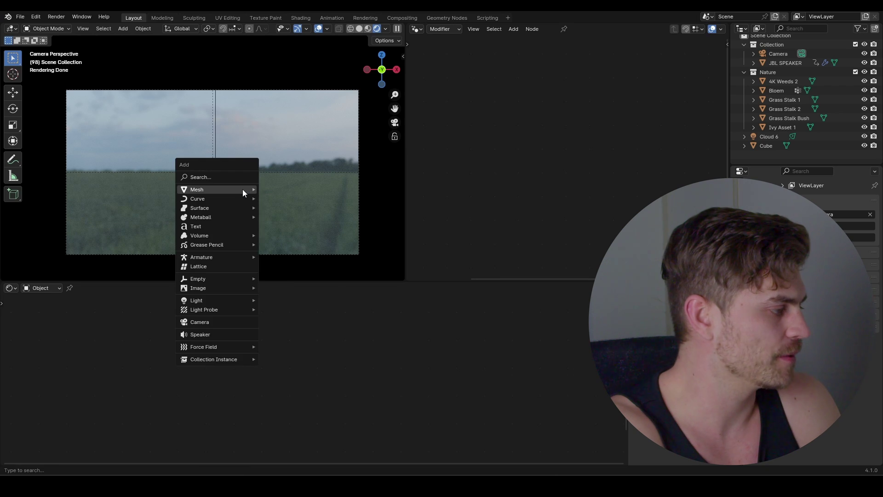
mouse_move(242, 189)
left_click(283, 256)
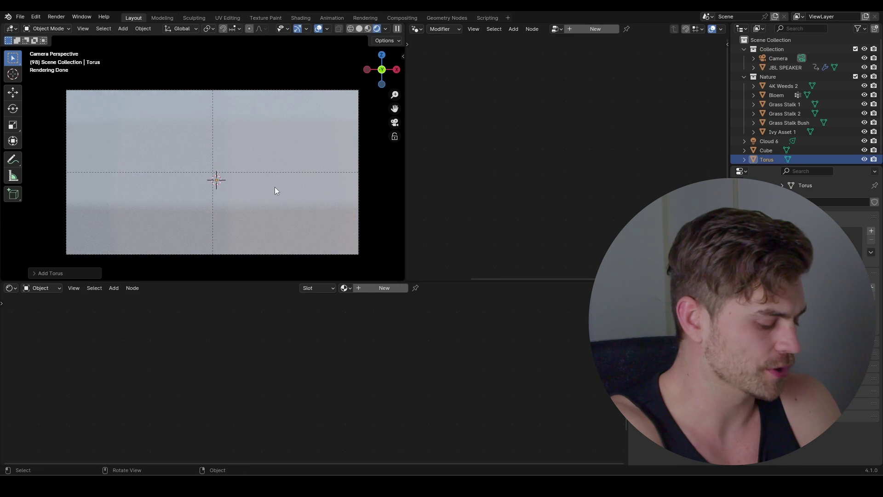
key("KP_Decimal")
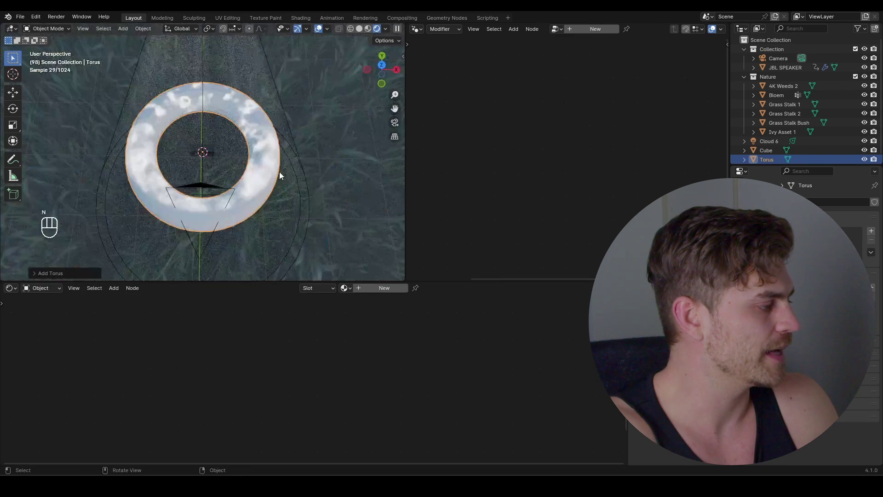
Step: Duplicate the entire torus mesh in Edit Mode and rotate the copy 90 degrees about the X axis
key("Tab")
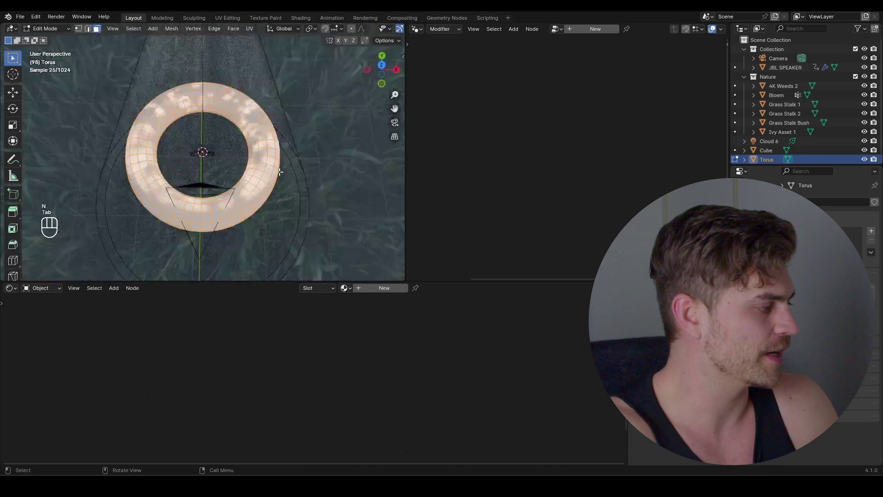
key("a")
key("shift+d")
type("rx")
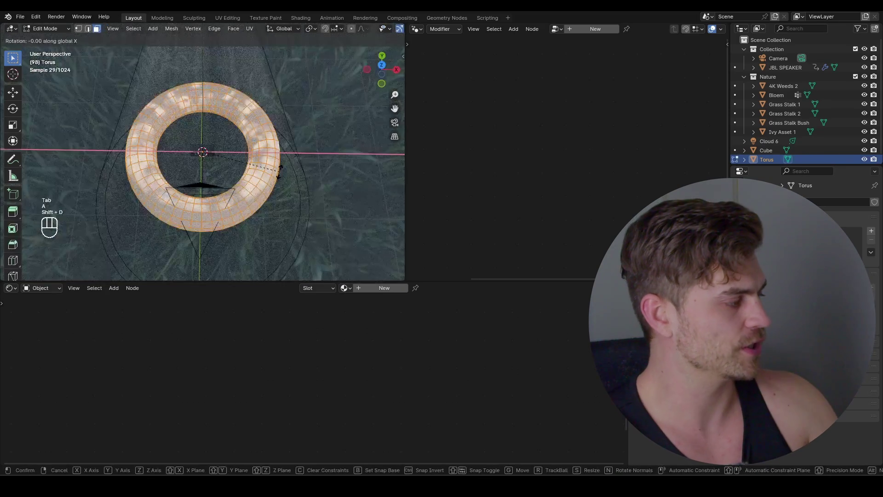
type("90")
key("Return")
Step: Move the duplicated ring along the X axis so it interlocks with the original ring like a chain link
key("g")
key("x")
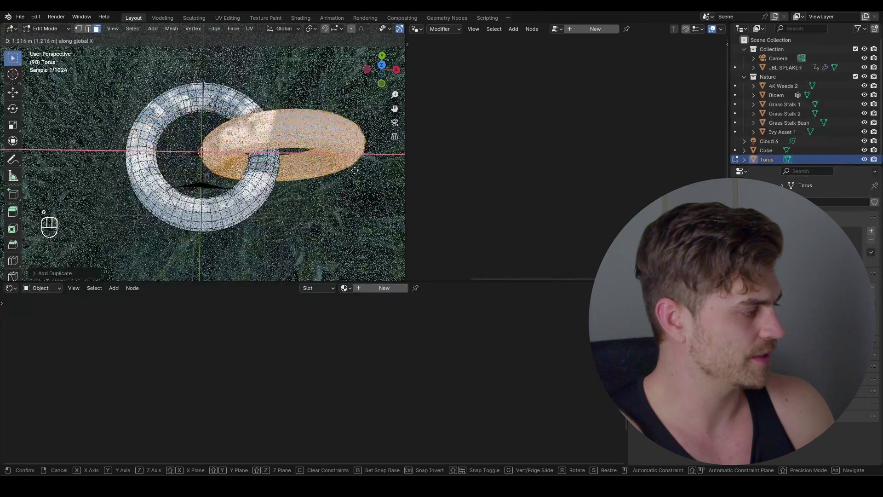
left_click(361, 168)
middle_click_drag(314, 161, 308, 132)
key("g")
key("x")
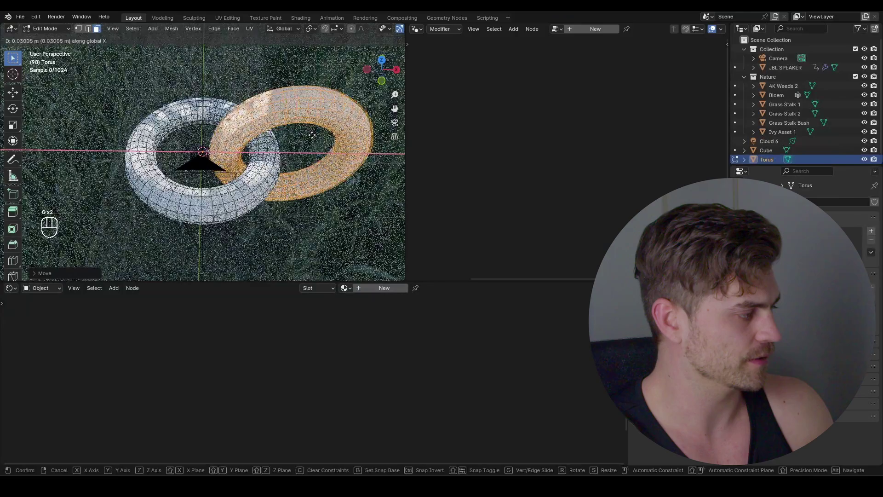
left_click(322, 135)
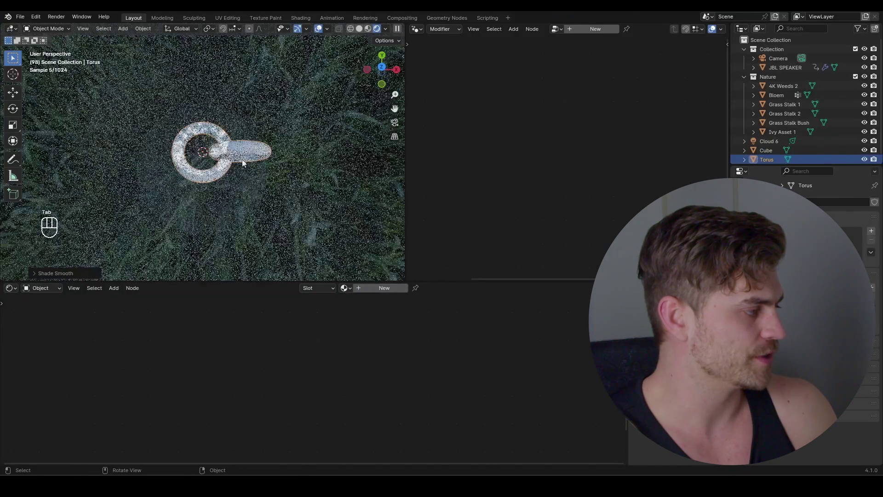
Step: Move the smooth-shaded pair of linked rings along the X axis, out of the camera view
key("g")
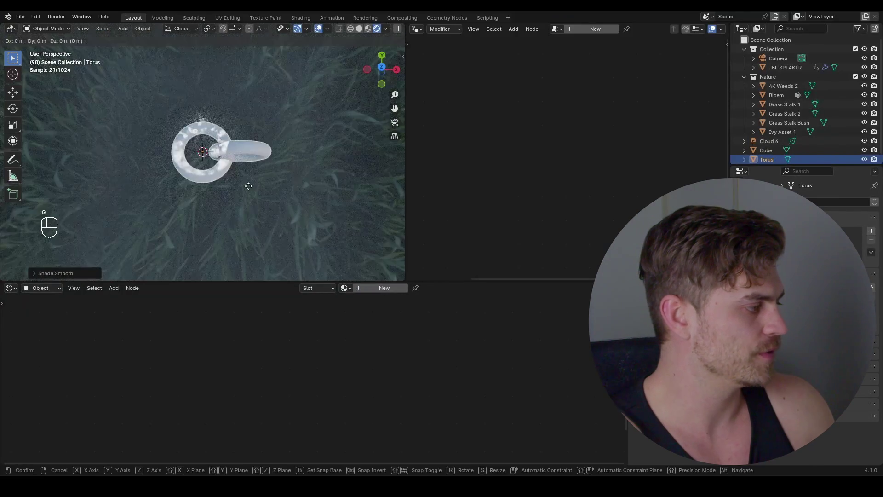
key("x")
left_click(166, 146)
key("KP_0")
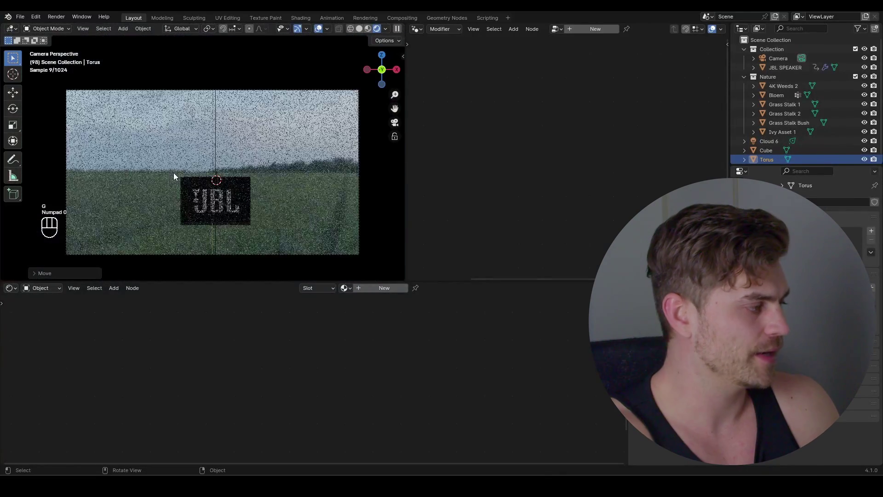
Step: Add a Bézier curve and create a new geometry node tree on it
key("shift+a")
key("shift+a")
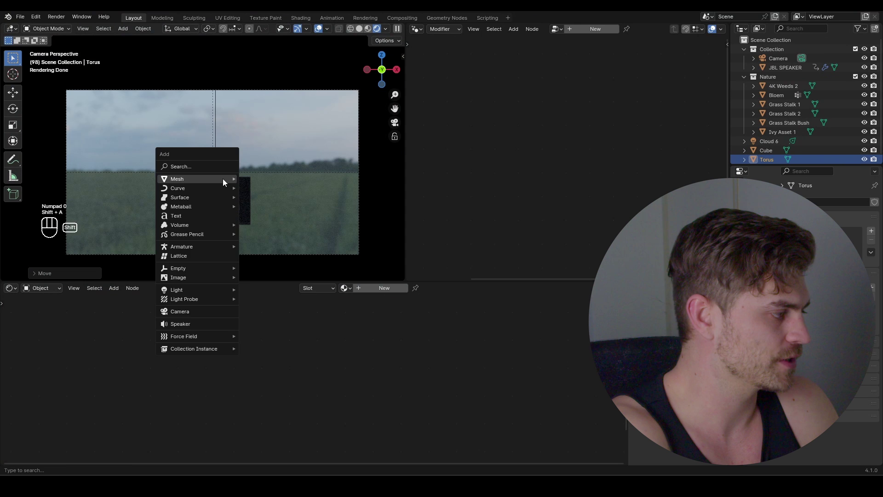
mouse_move(236, 193)
left_click(296, 194)
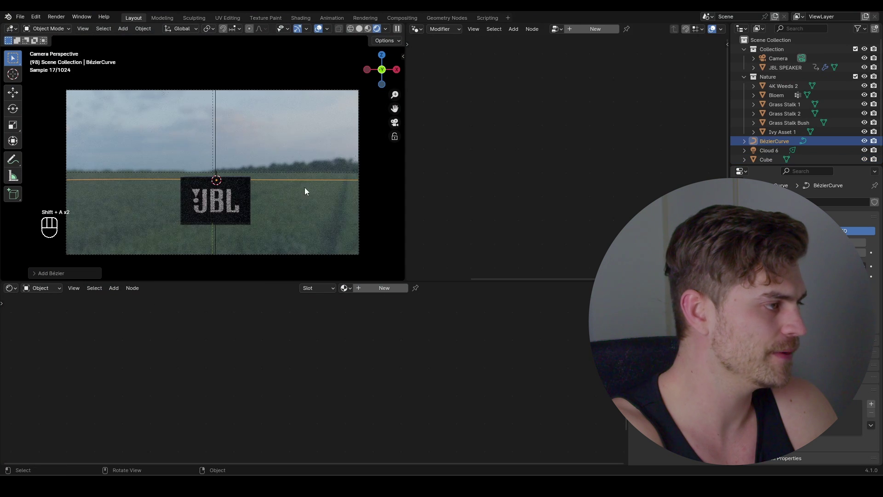
left_click(595, 29)
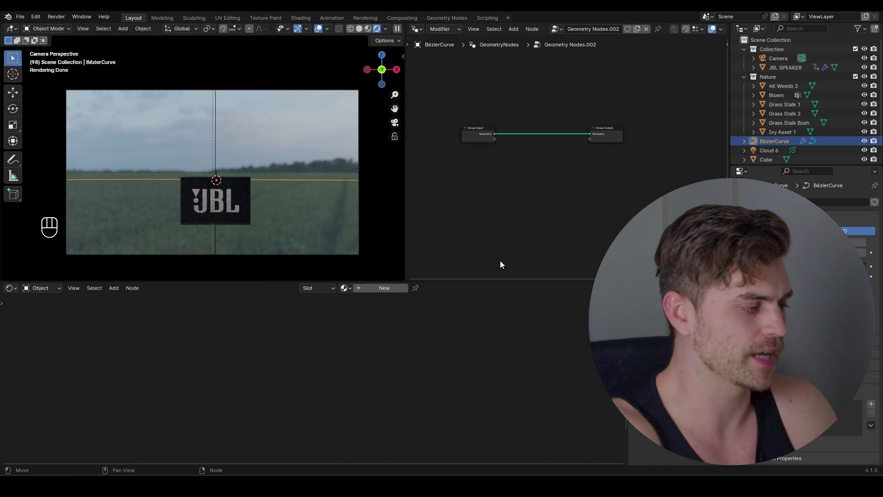
Step: Insert a Curve to Points node between the Group Input and Group Output nodes
key("shift+a")
key("shift+a")
type("curve")
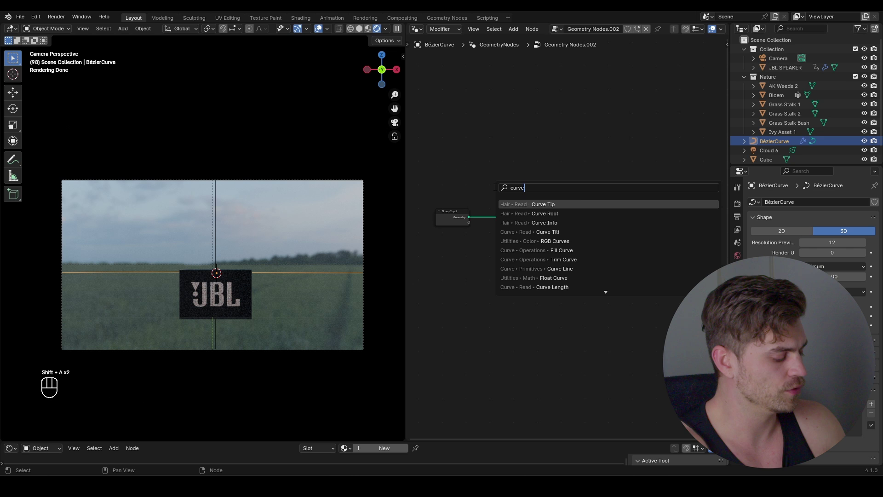
type(" to")
left_click(572, 213)
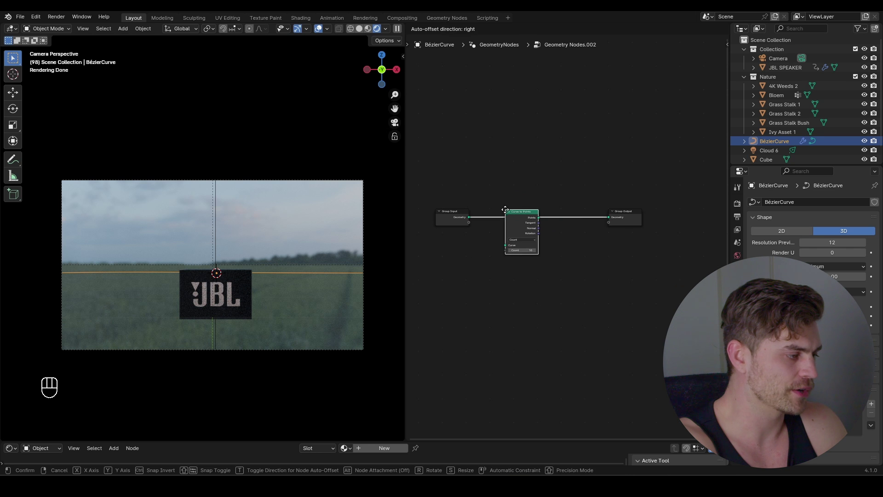
left_click(504, 209)
Step: Set the Curve to Points node's mode to Length
scroll(539, 227, "up", 9)
middle_click_drag(524, 247, 590, 247)
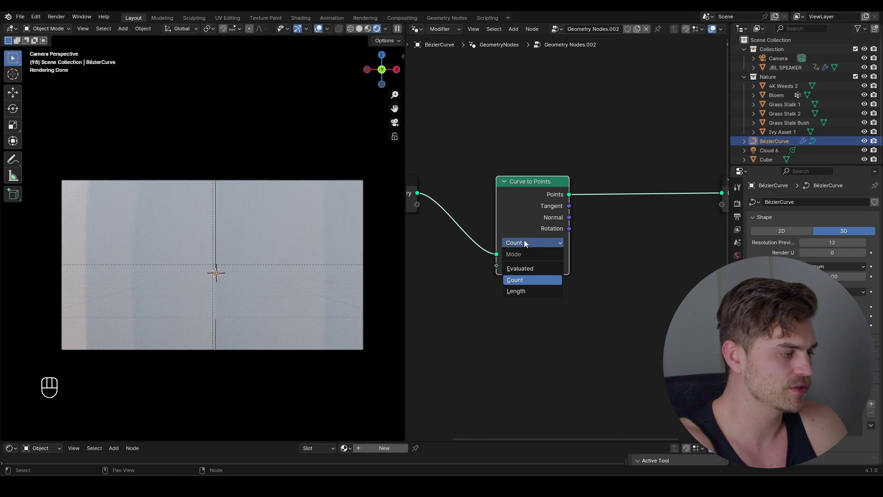
left_click(512, 278)
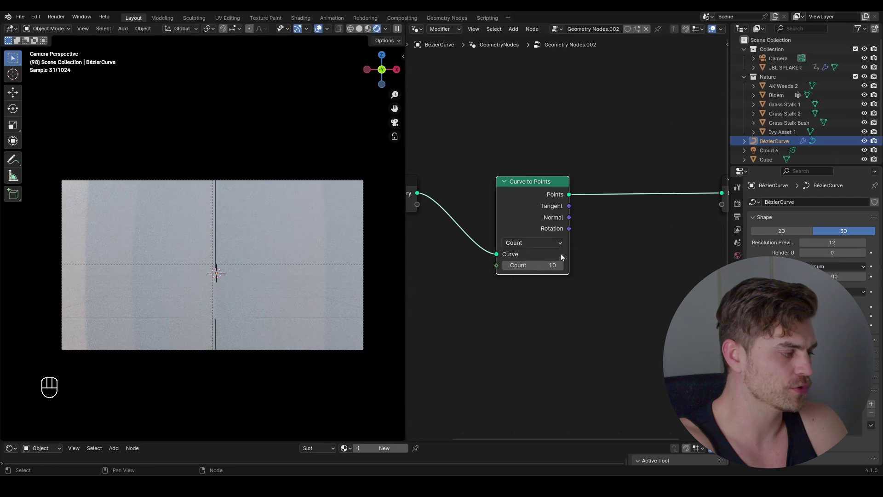
middle_click_drag(286, 275, 210, 211)
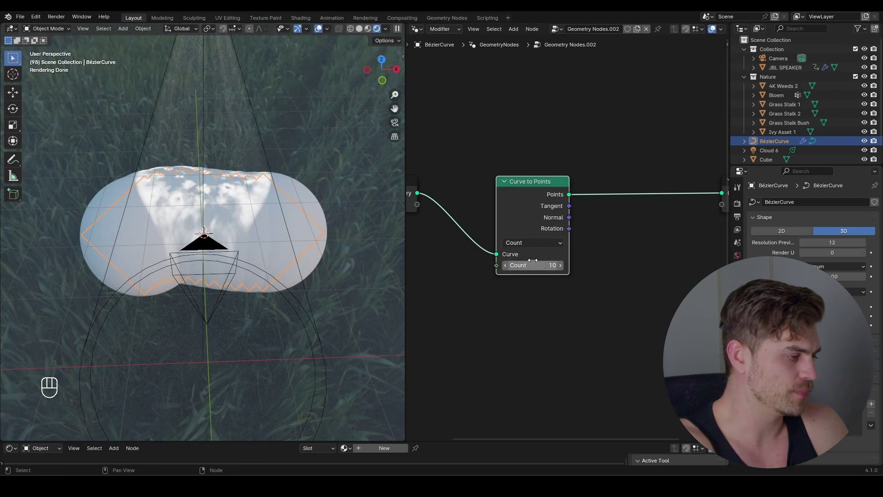
left_click(552, 243)
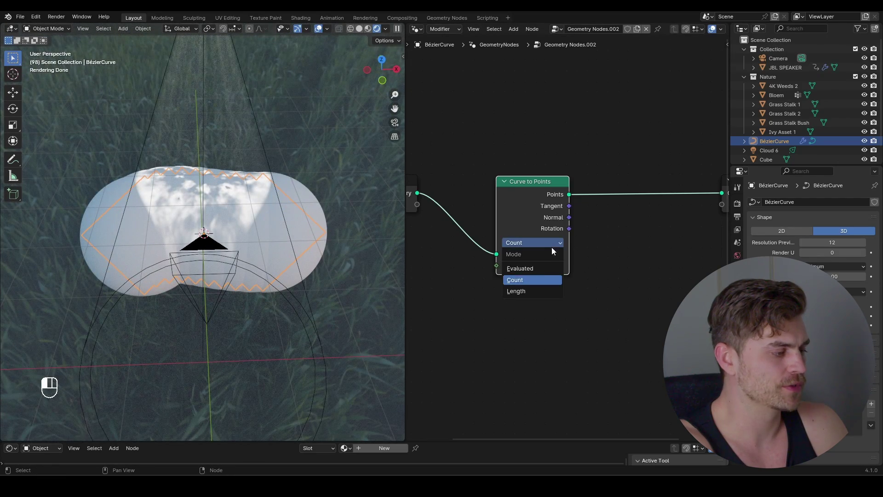
left_click(534, 293)
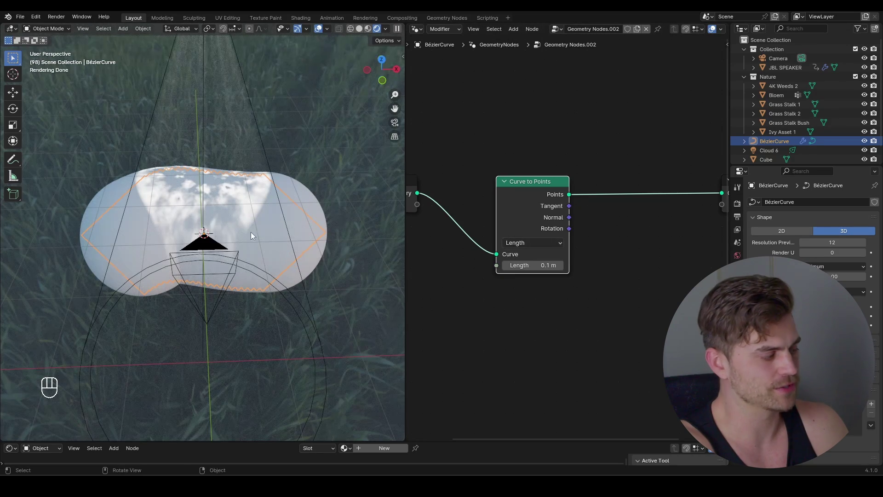
key("s")
right_click(342, 240)
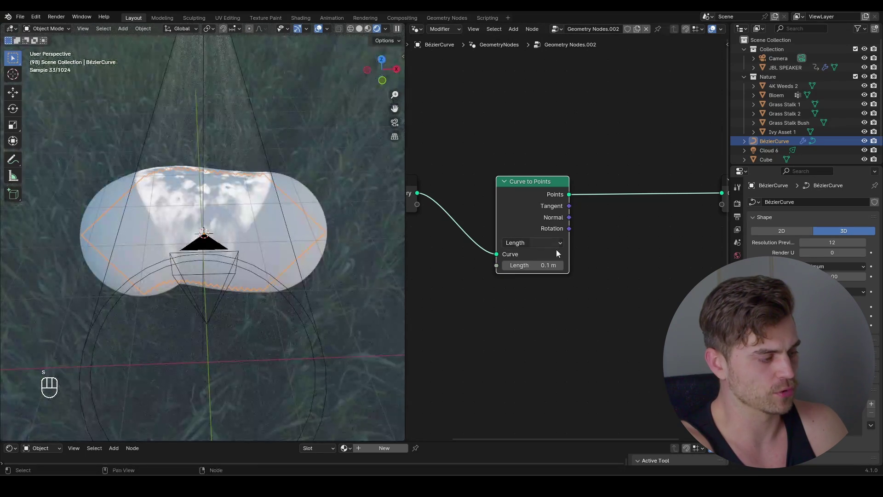
Step: Insert an Instance on Points node between Curve to Points and the Group Output
key("Home")
key("shift+a")
type("i")
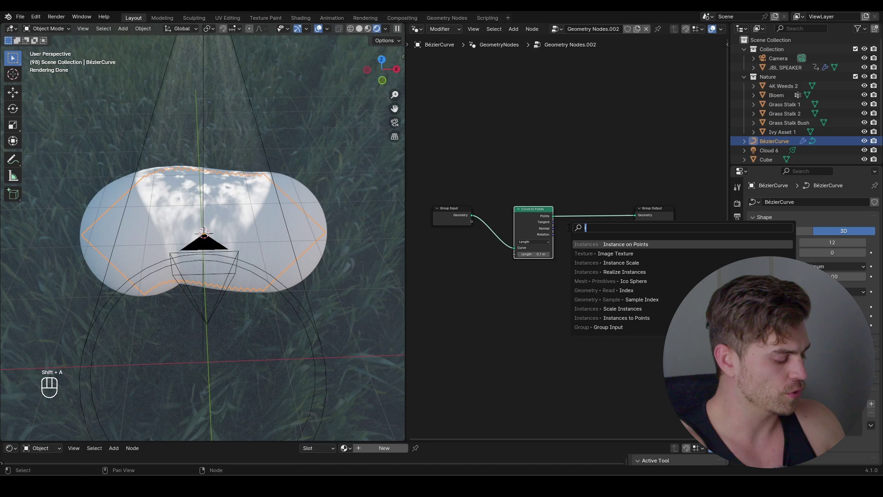
type("nst")
key("Return")
left_click(607, 211)
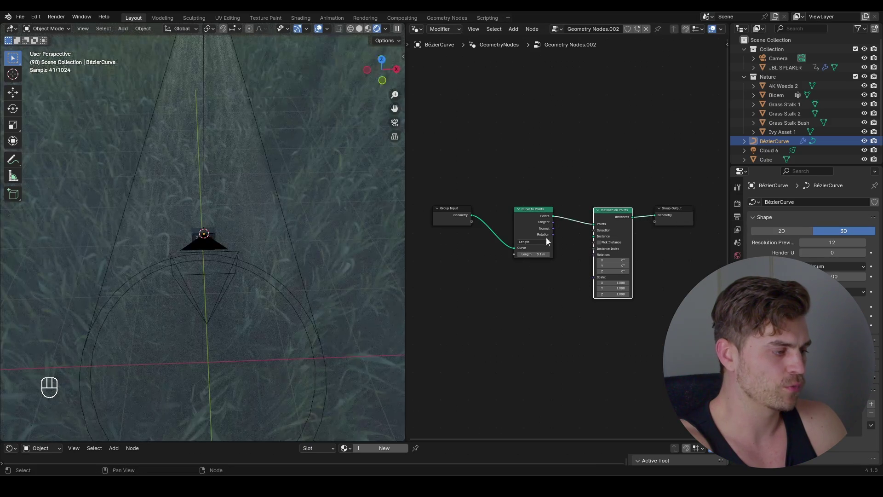
Step: Feed the Torus object's geometry into the Instance input of Instance on Points and set its X, Y and Z scale to 0.050
scroll(776, 156, "down", 1)
left_click_drag(777, 156, 525, 276)
scroll(553, 289, "up", 2)
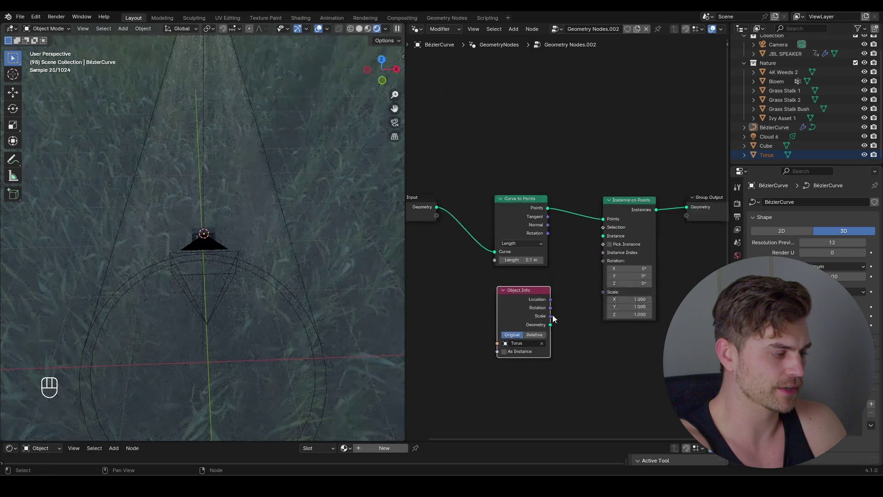
left_click_drag(550, 325, 603, 236)
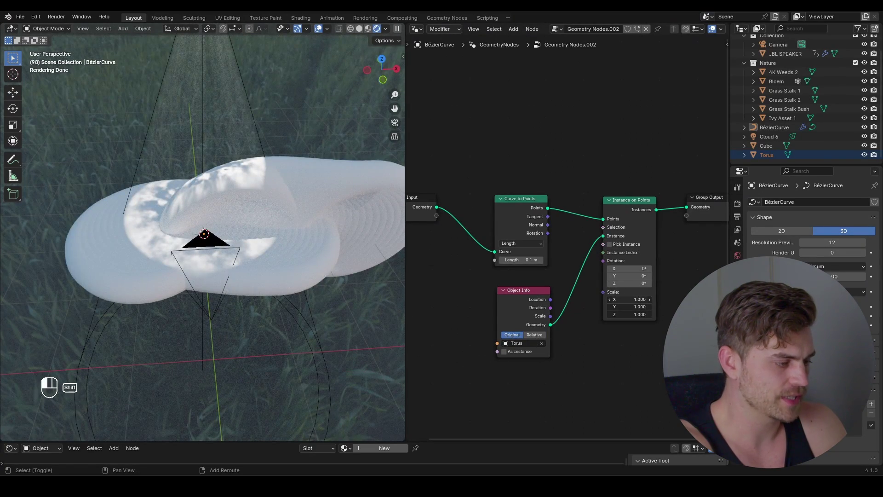
left_click_drag(629, 299, 577, 307, "shift")
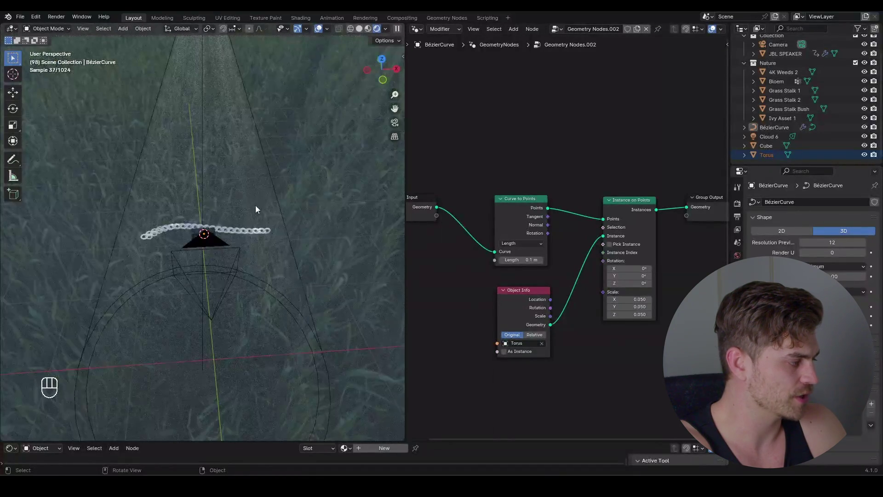
Step: Examine how the chain links follow the Bézier curve, up close and from the top view
scroll(255, 206, "up", 6)
middle_click_drag(256, 205, 302, 234)
middle_click_drag(304, 235, 400, 224, "shift")
scroll(238, 268, "up", 4)
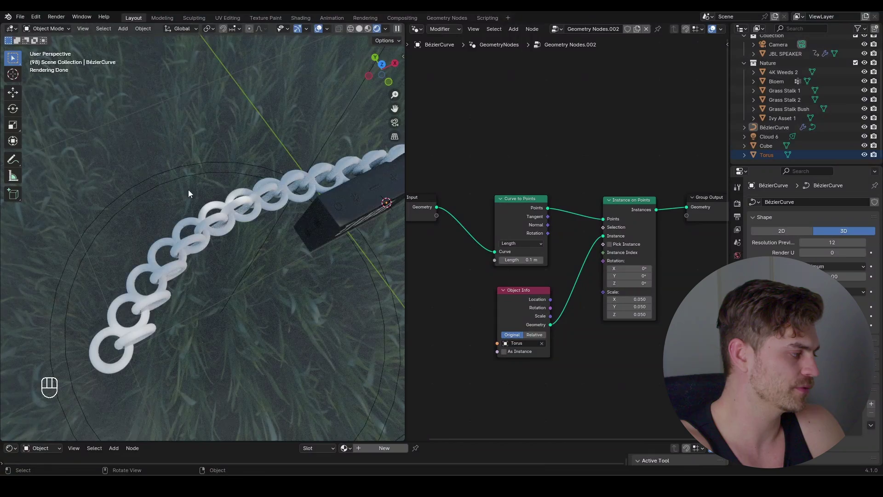
middle_click_drag(189, 193, 201, 229)
key("KP_7")
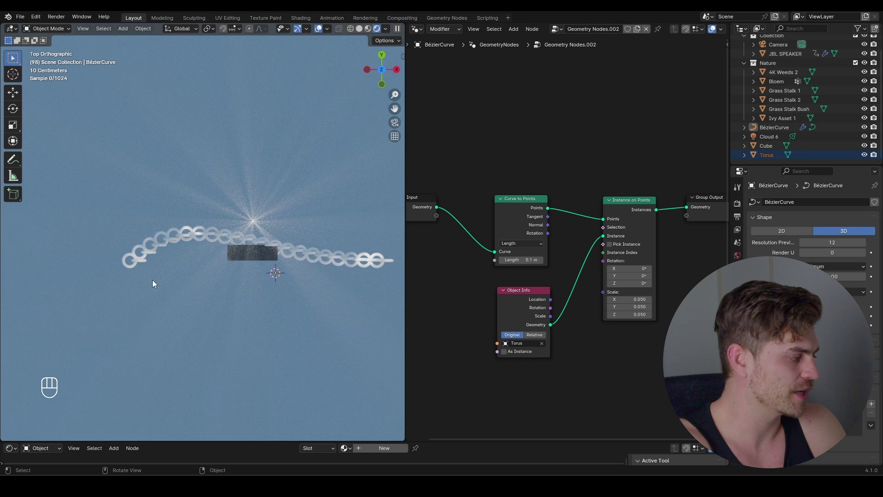
scroll(153, 280, "up", 2)
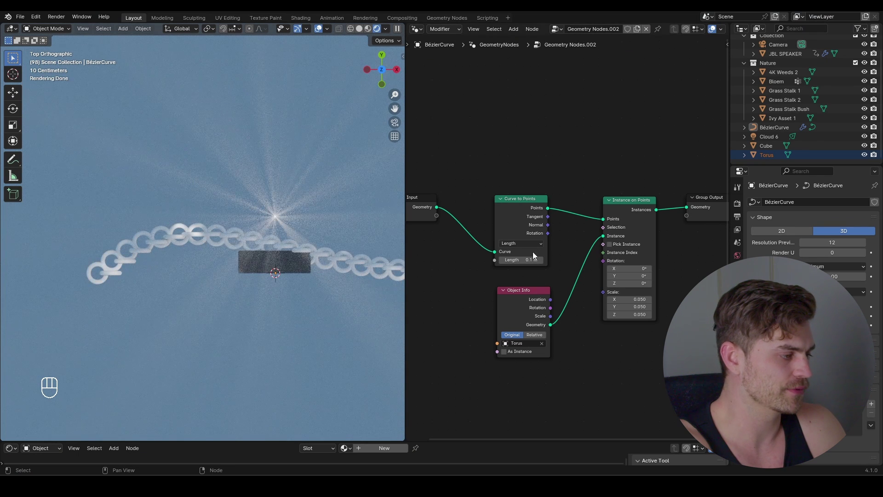
middle_click_drag(565, 252, 559, 244)
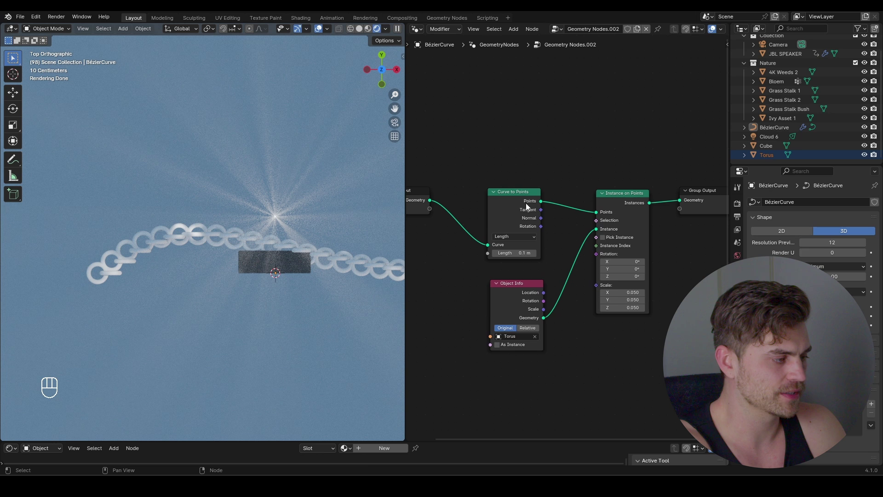
Step: Move the Curve to Points and Object Info nodes away from Instance on Points to make room for another node
middle_click_drag(513, 199, 536, 184)
left_click_drag(546, 156, 444, 212)
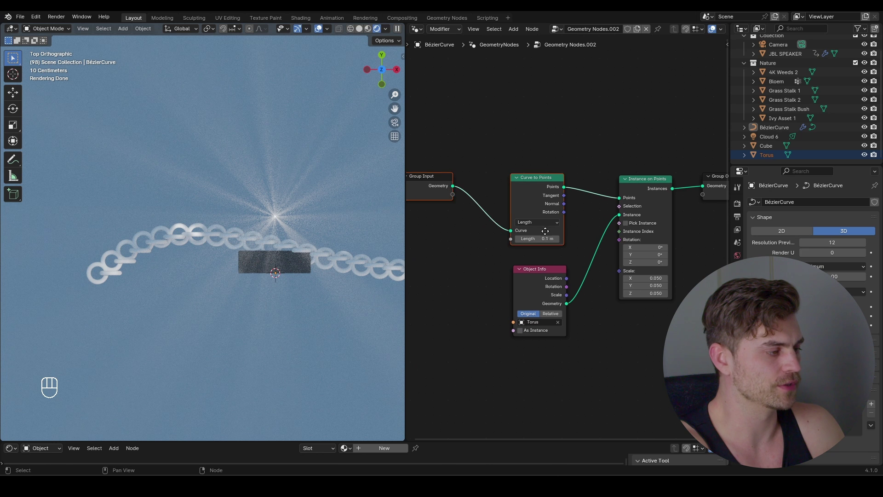
key("g")
left_click(495, 226)
left_click(532, 276)
key("g")
left_click(447, 278)
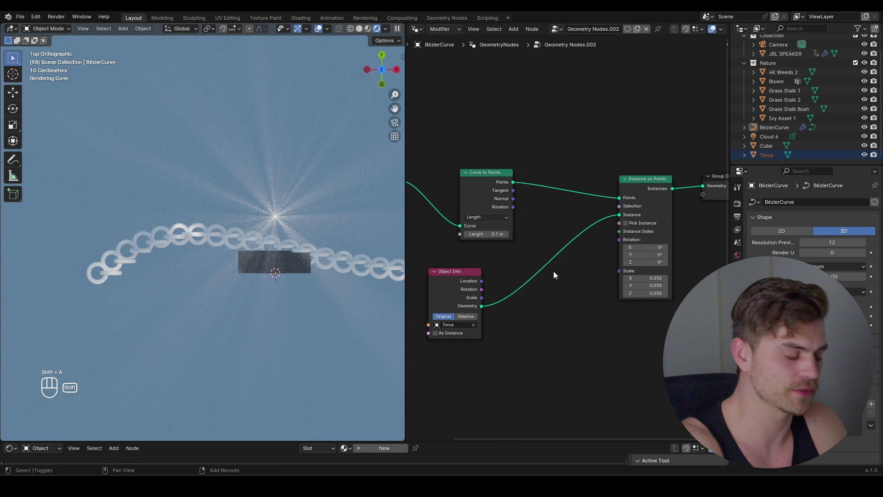
Step: Add an Align Euler to Vector node, feeding the curve's Tangent into its Vector and its Rotation into Instance on Points
key("shift+a")
type("align")
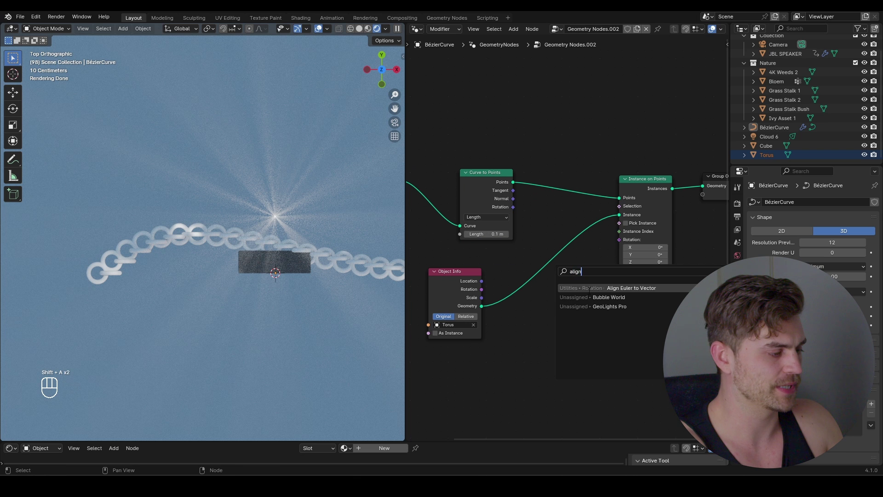
left_click(570, 288)
left_click(543, 276)
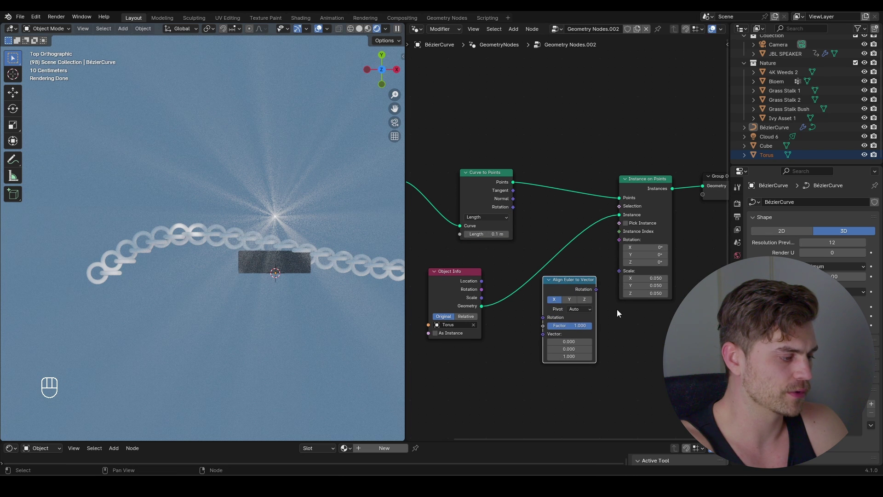
left_click_drag(548, 335, 543, 334)
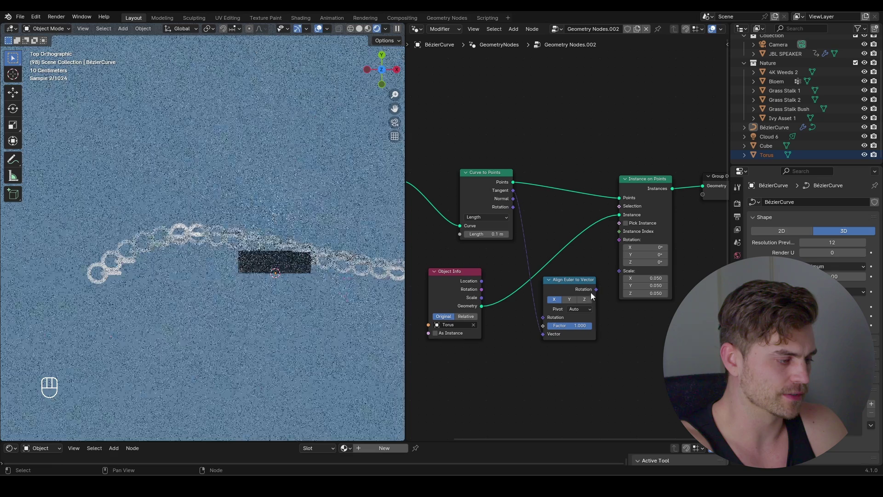
left_click_drag(596, 289, 619, 239)
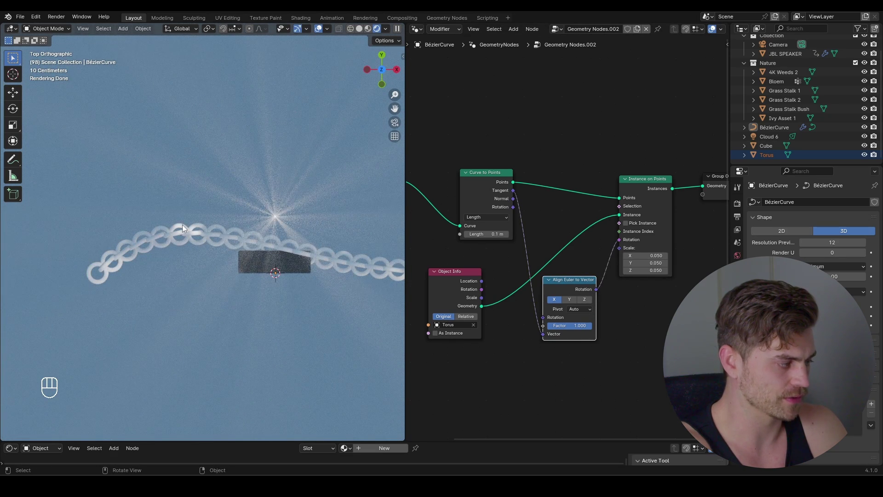
Step: Set the chain links' instance scale to 0.040 on all axes and the Curve to Points length to 0.11 m
scroll(192, 266, "up", 5)
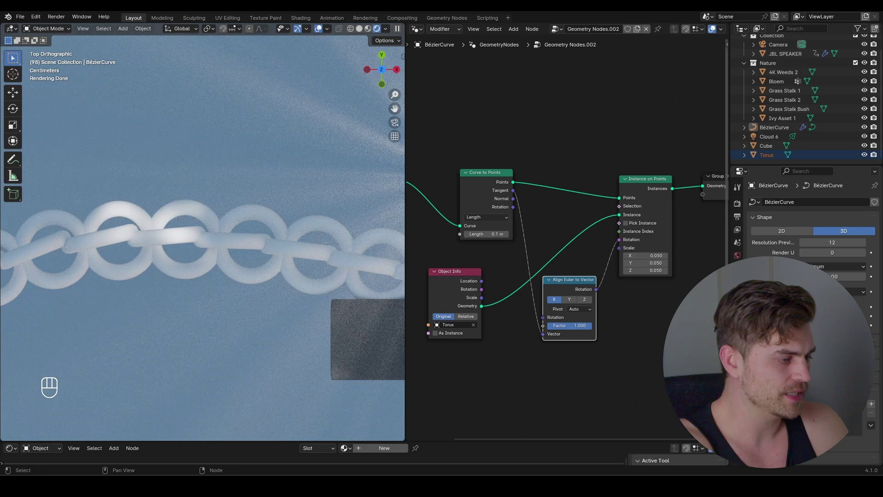
left_click_drag(645, 269, 641, 269, "shift")
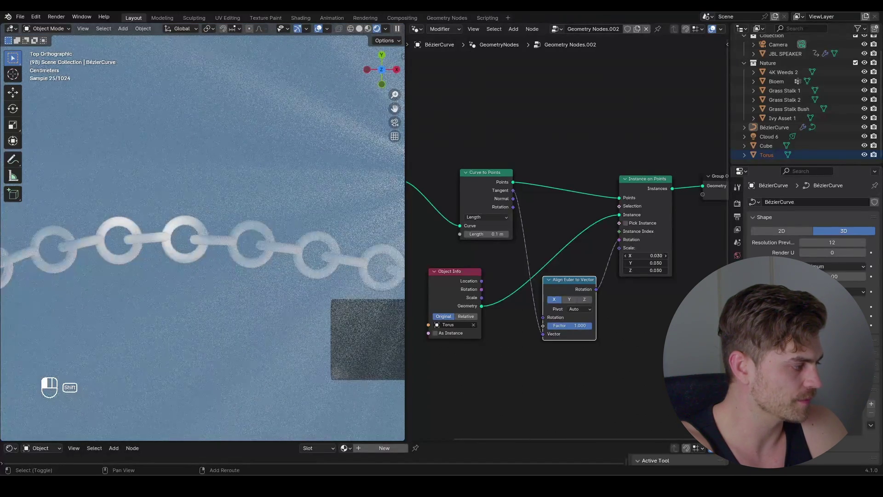
mouse_move(487, 234)
left_mouse_down("shift")
mouse_move(477, 234)
mouse_move(493, 234)
left_mouse_up("shift")
scroll(238, 270, "down", 6)
scroll(238, 270, "up", 3)
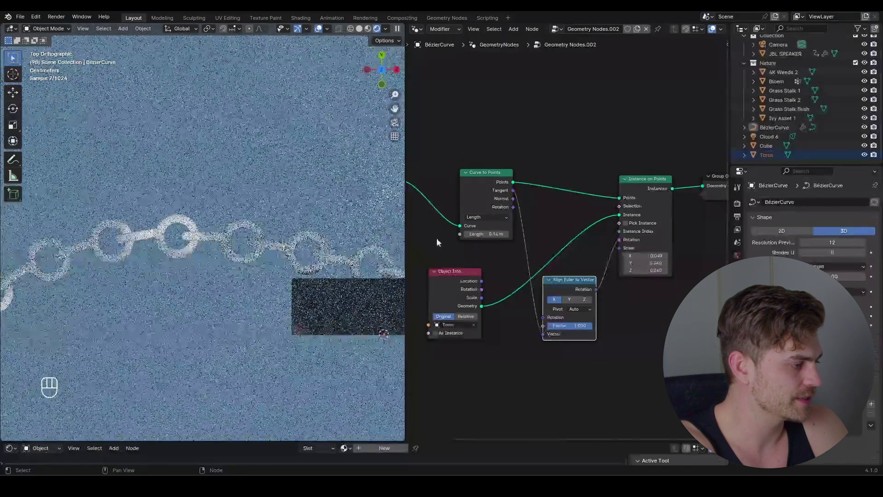
left_click_drag(487, 233, 474, 234, "shift")
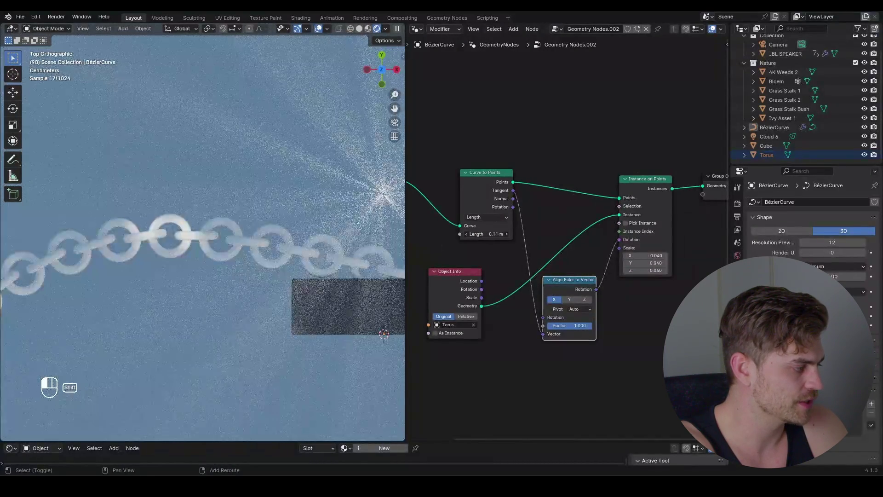
Step: Extrude the Bézier curve's end point to try out a longer chain, and delete the extruded part
scroll(169, 230, "down", 9)
middle_click_drag(170, 230, 170, 211)
key("Tab")
left_click_drag(346, 200, 258, 282)
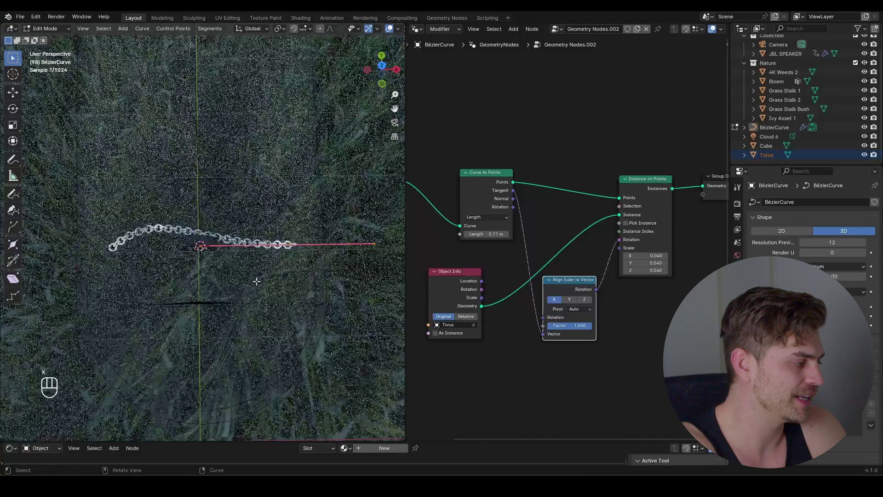
key("x")
key("e")
left_click(322, 122)
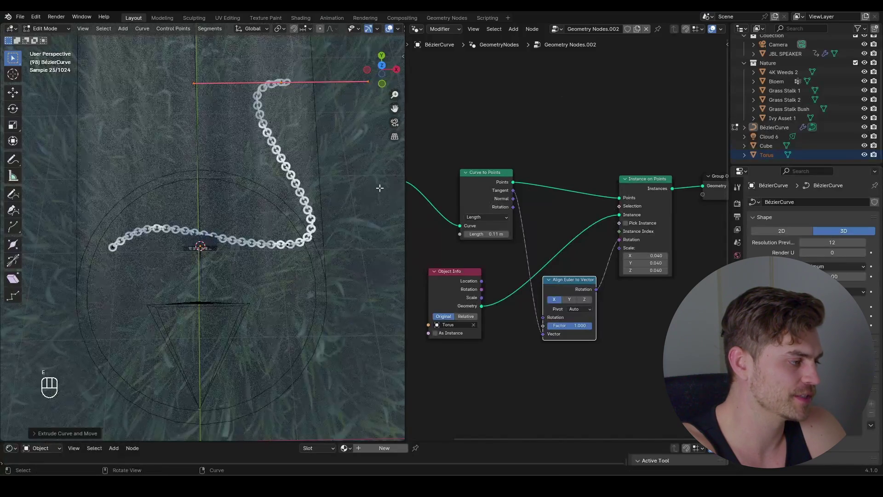
key("x")
left_click(278, 173)
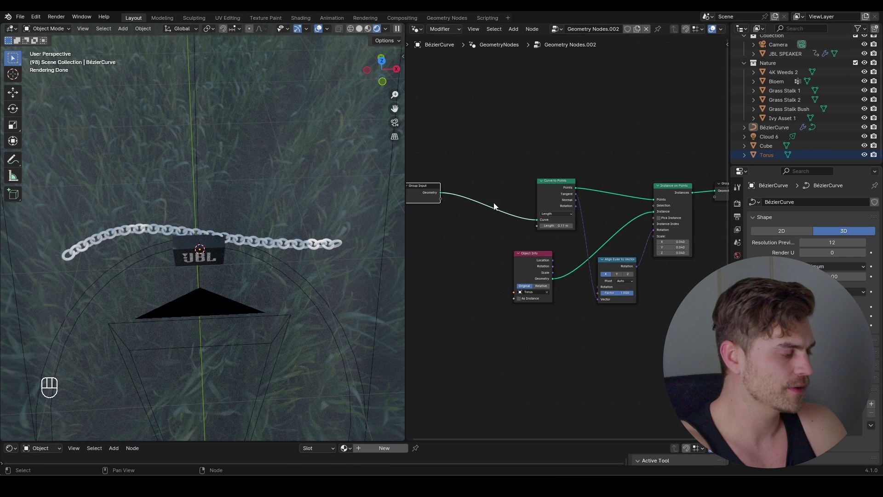
Step: Insert a Trim Curve node between Group Input and Curve to Points and try its End factor, leaving it at 1.000
key("shift+a")
type("trim")
left_click(525, 220)
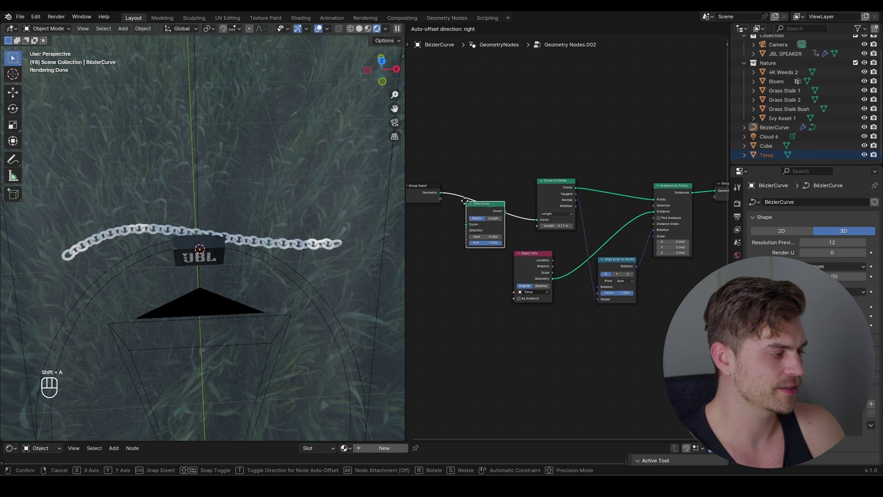
left_click(495, 179)
scroll(492, 177, "up", 1)
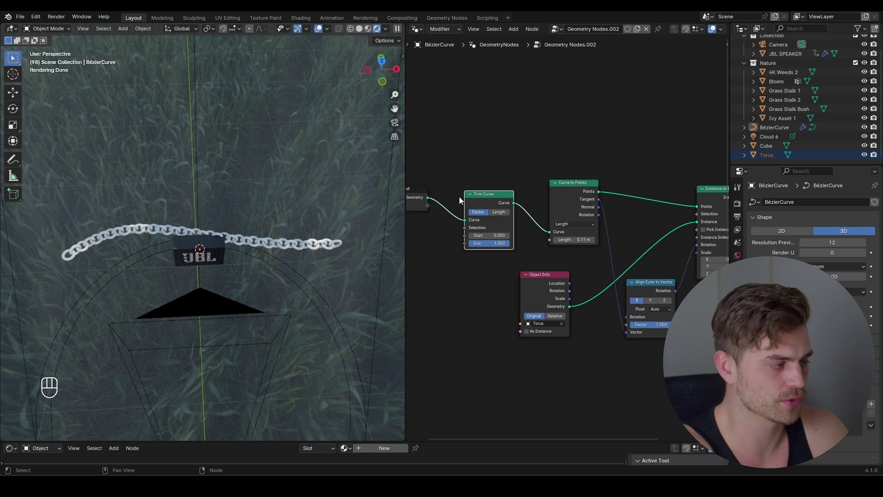
mouse_move(504, 247)
left_mouse_down()
mouse_move(470, 247)
mouse_move(511, 243)
left_mouse_up()
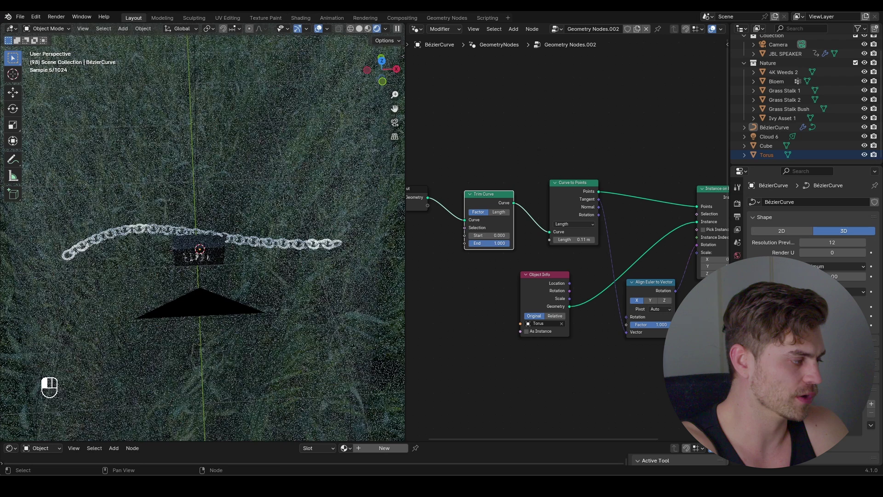
Step: Delete all control points of the Bézier curve while looking through the camera
key("KP_0")
key("Tab")
key("a")
key("x")
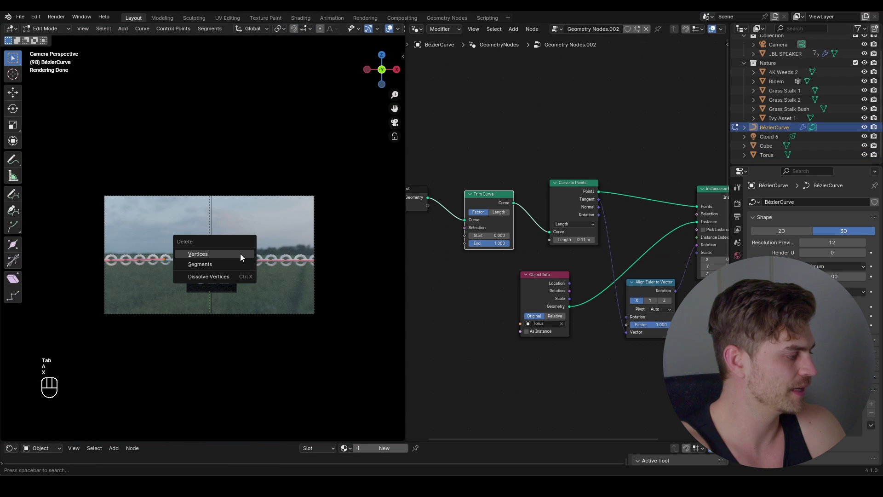
left_click(240, 255)
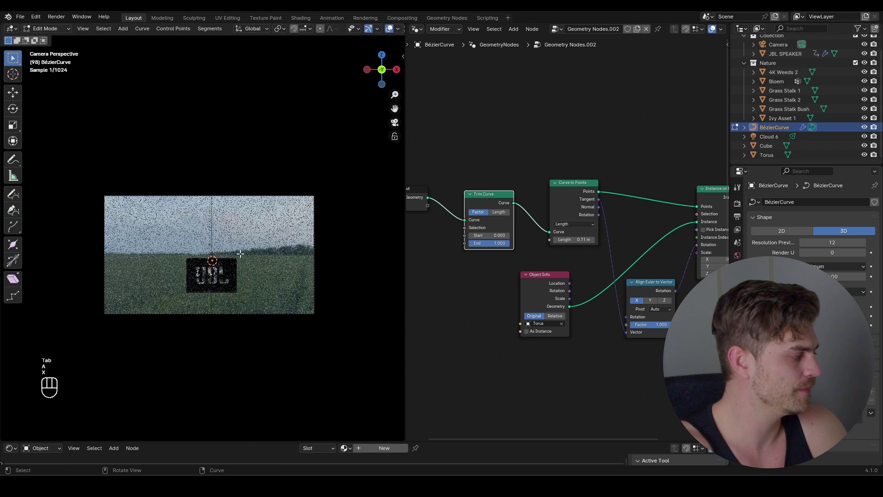
Step: Draw freehand chain curves across the camera view above the speaker and shift the latest one along the Y axis
left_click(15, 198)
left_click_drag(203, 242, 337, 221)
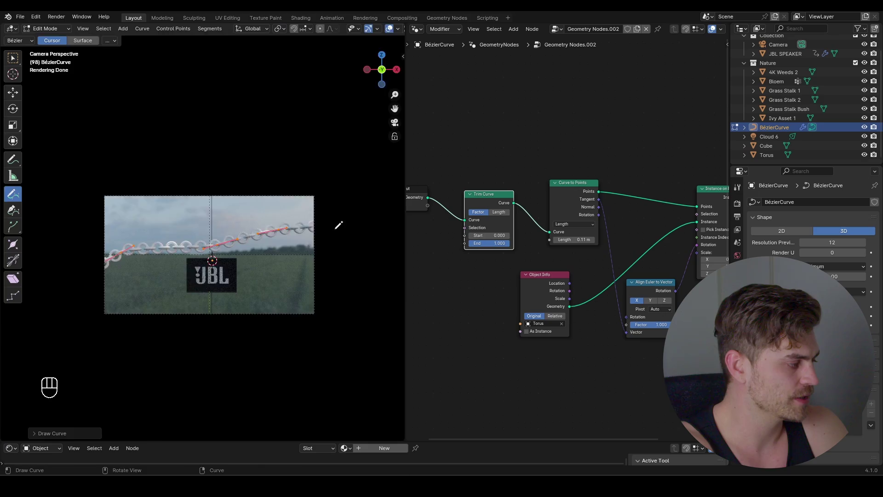
middle_click_drag(337, 220, 275, 211)
key("g")
key("y")
left_click(324, 219)
key("KP_0")
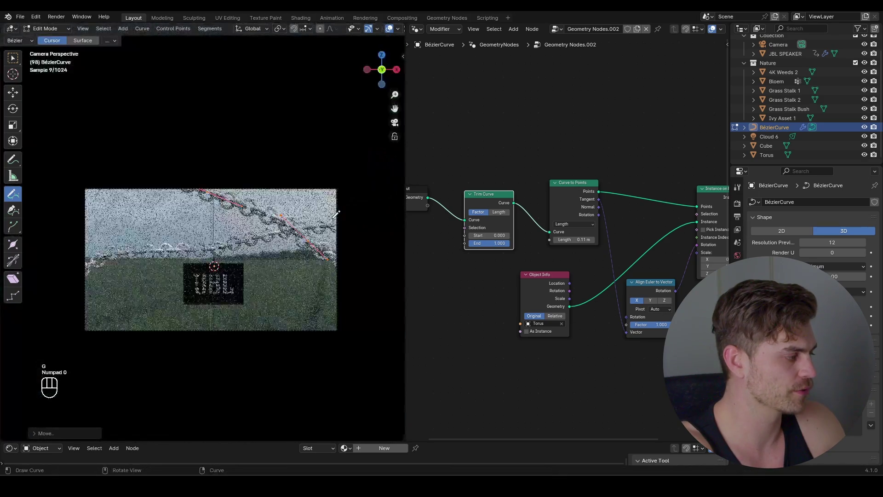
Step: Undo the last change and draw another chain curve sloping down across the camera view toward the speaker's top edge
key("g")
key("Escape")
key("ctrl+z")
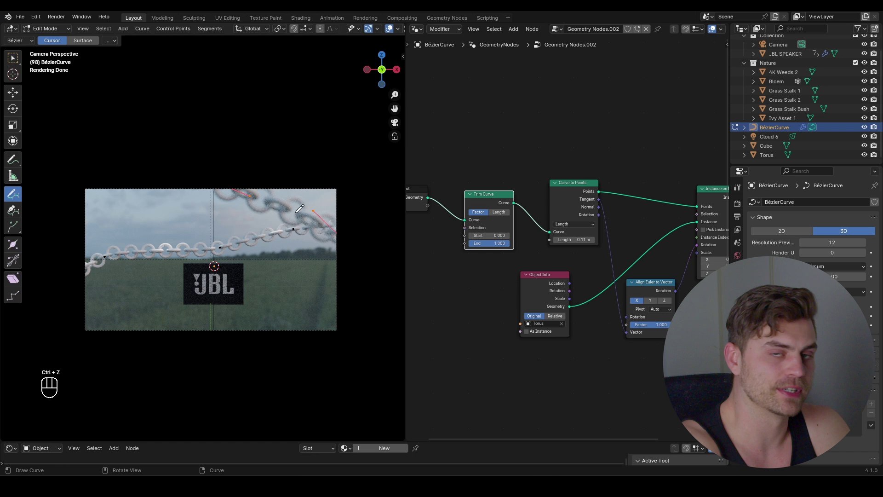
left_click_drag(131, 216, 322, 261)
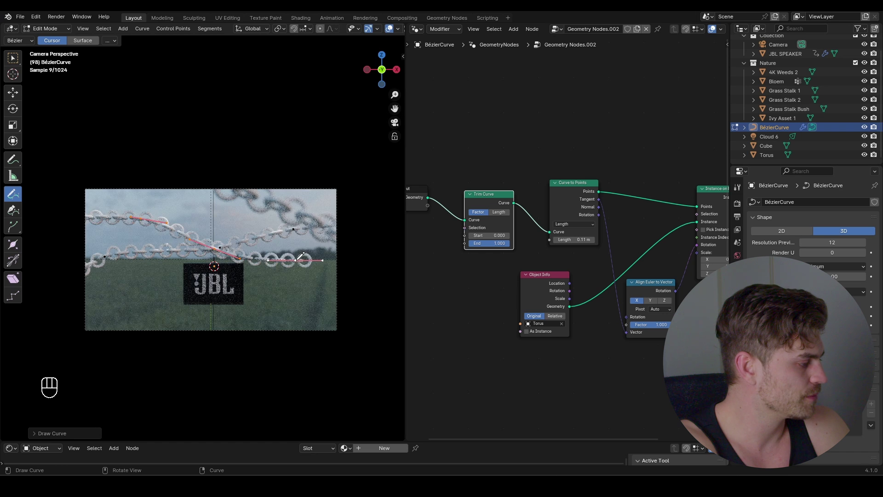
Step: Shrink the chain links to an instance scale of 0.020 on all axes and set the Curve to Points length to 0.07 m
scroll(622, 290, "down", 1)
middle_click_drag(623, 290, 519, 260)
scroll(566, 235, "up", 5)
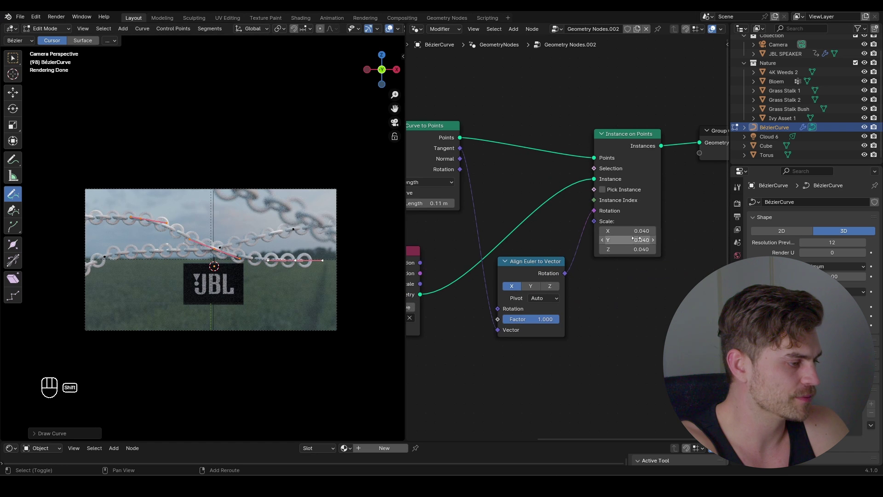
left_click_drag(628, 231, 609, 249, "shift")
left_click_drag(441, 203, 430, 203)
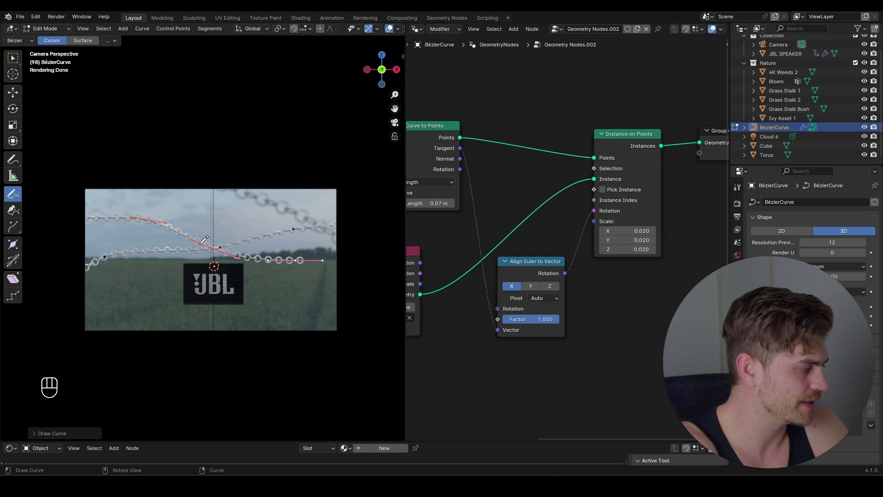
Step: Move the newly drawn chain curve about 0.46 m along the negative Y axis, in front of the speaker
scroll(180, 261, "down", 1)
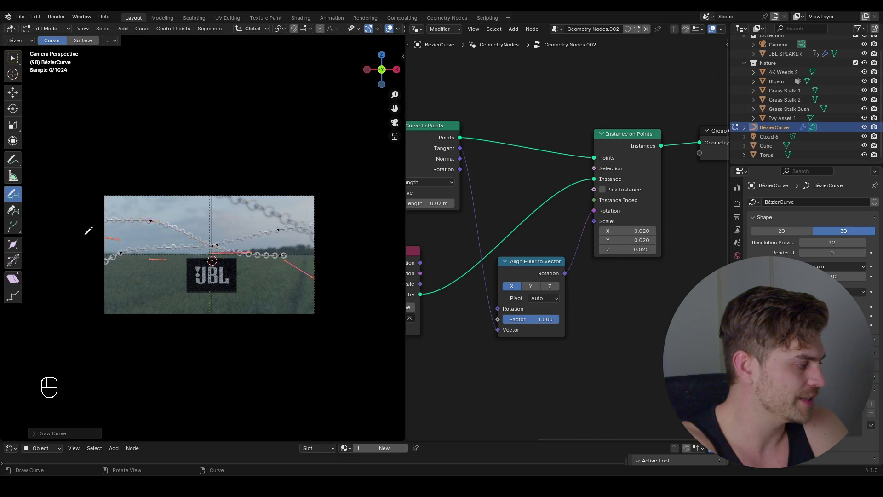
middle_click_drag(184, 250, 257, 294)
key("g")
key("y")
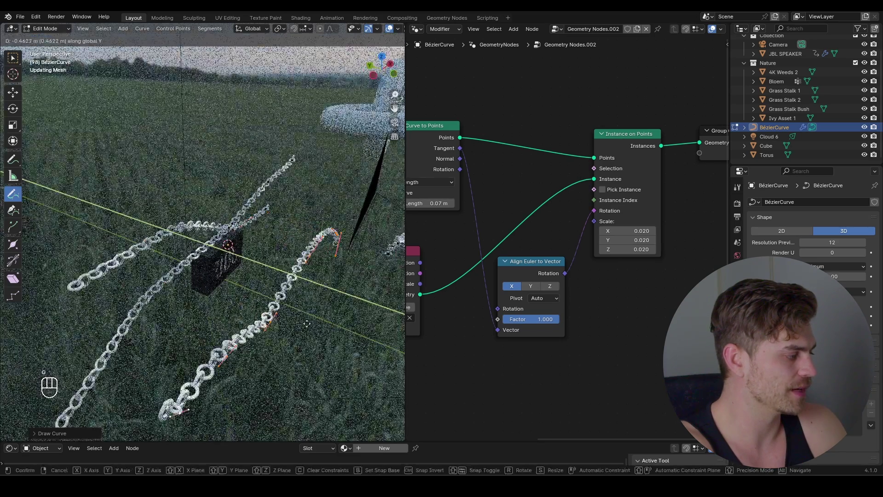
left_click(306, 323)
middle_click_drag(307, 322, 262, 301)
Step: Preview trimming all the chains by varying the Trim Curve End factor, and return it to 1.000
middle_click_drag(415, 230, 594, 236)
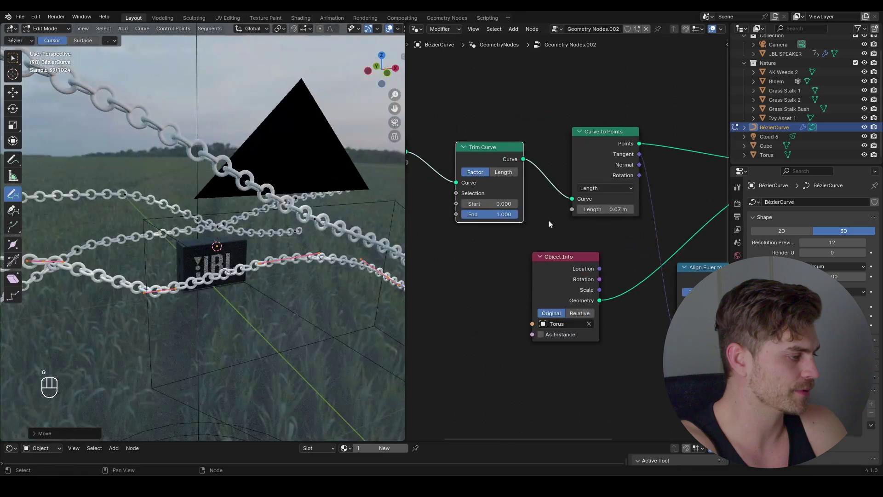
mouse_move(512, 214)
left_mouse_down()
mouse_move(471, 214)
mouse_move(515, 215)
left_mouse_up()
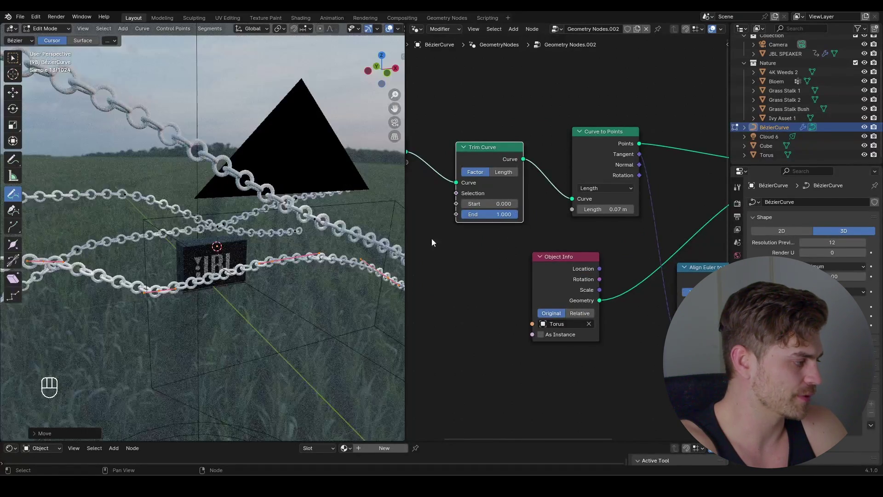
Step: Draw more chain curves around the speaker in the camera view and move them to different depths along the Y axis
key("KP_0")
key("g")
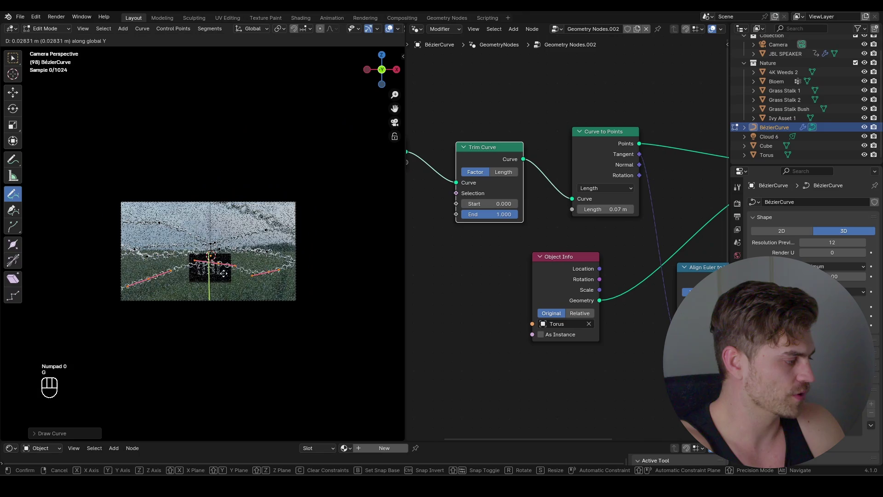
left_click(229, 205)
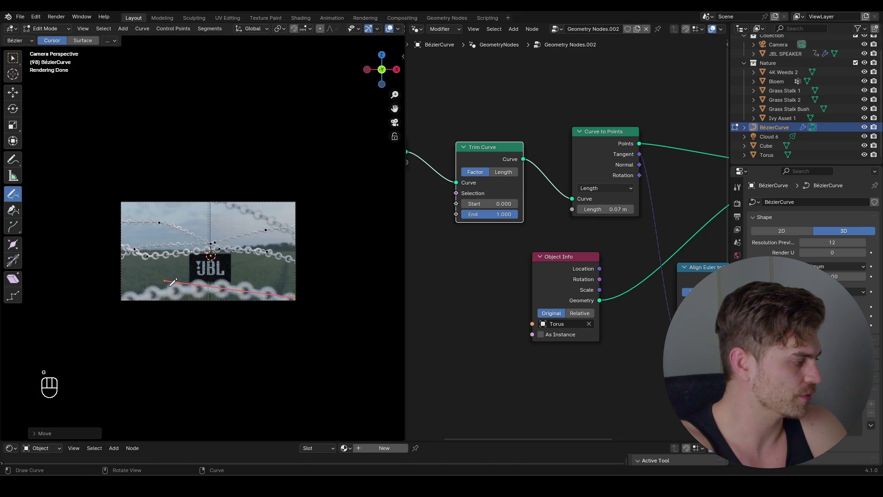
key("g")
left_click(184, 267)
middle_click_drag(183, 266, 230, 280)
scroll(202, 276, "down", 6)
middle_click_drag(151, 267, 227, 284)
left_click_drag(128, 346, 134, 315)
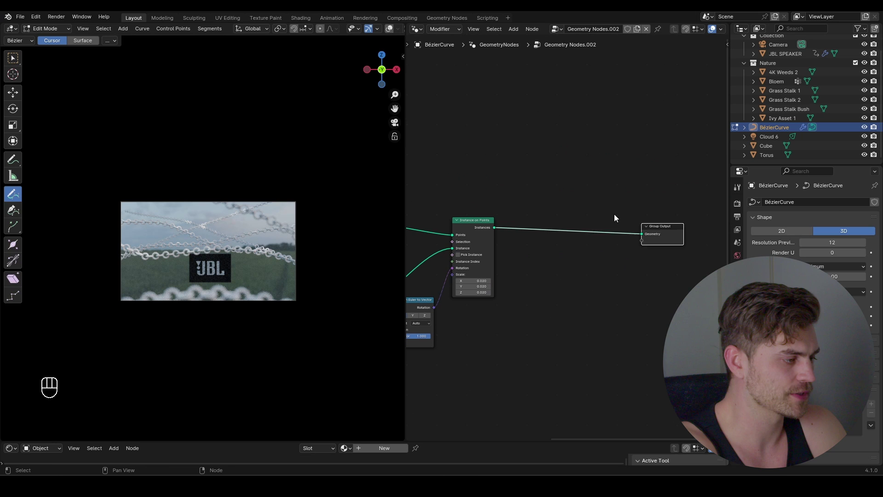
Step: Insert a Set Material node between Instance on Points and the Group Output
key("shift+a")
type("set mate")
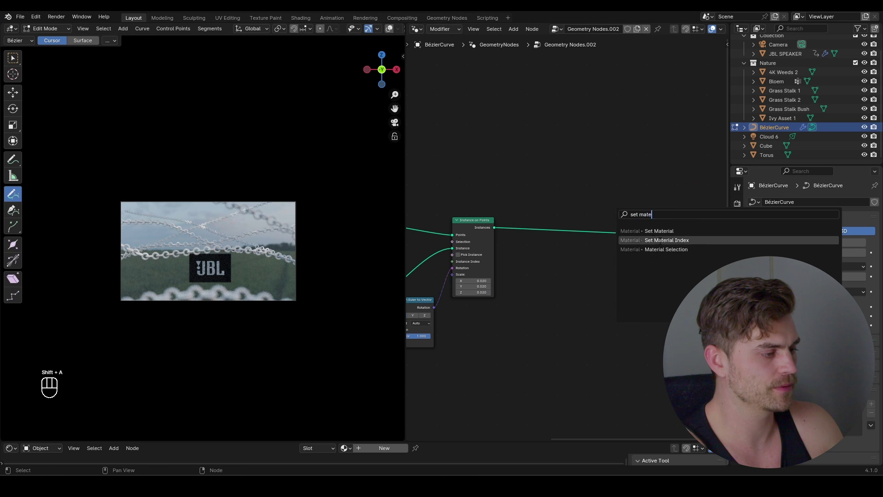
left_click(639, 232)
left_click(577, 231)
Step: Create a chain material with Metallic 1.000, Roughness 0.182 and a grey base color of value 0.121, and assign it in Set Material
left_click_drag(429, 440, 442, 251)
left_click(401, 259)
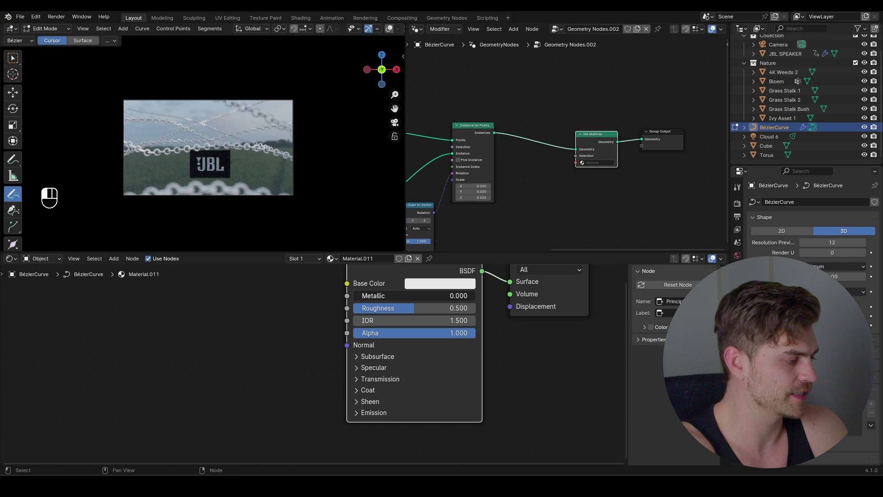
left_click(389, 346)
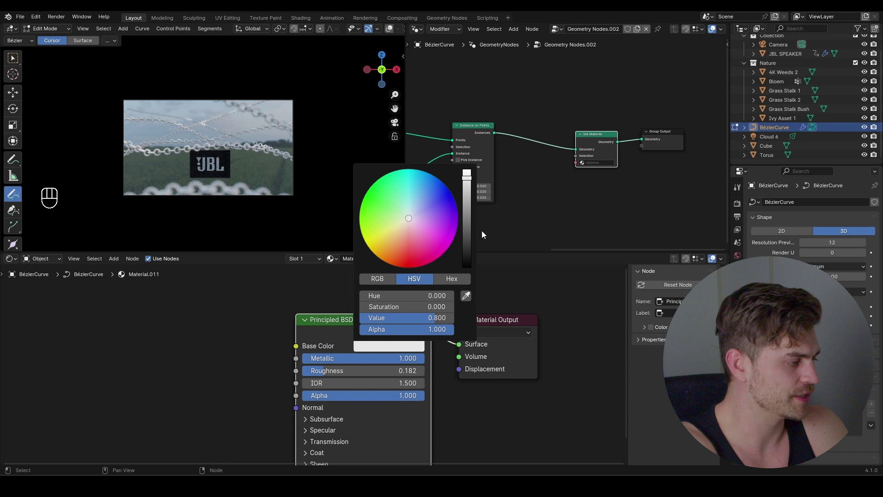
left_click_drag(467, 231, 467, 266)
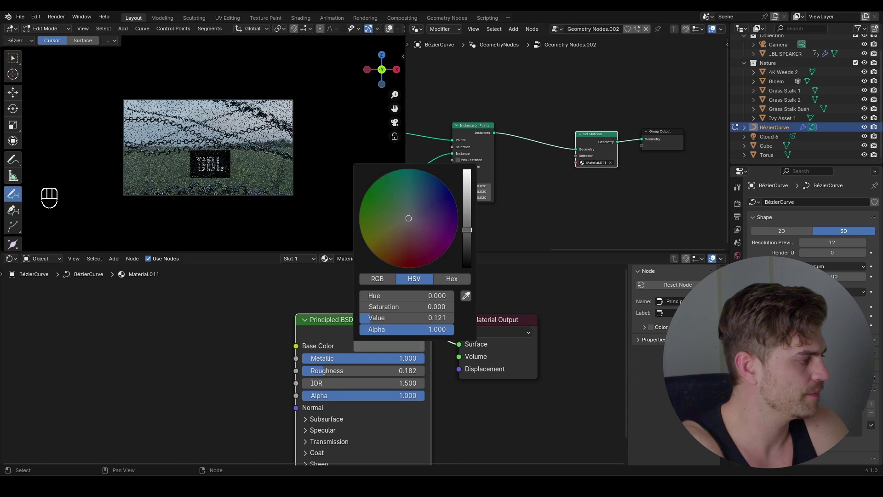
Step: Fine-tune the brightness of the chain material's grey base color and reposition one end of a thin background chain
mouse_move(466, 228)
left_mouse_down()
mouse_move(467, 219)
mouse_move(467, 227)
left_mouse_up()
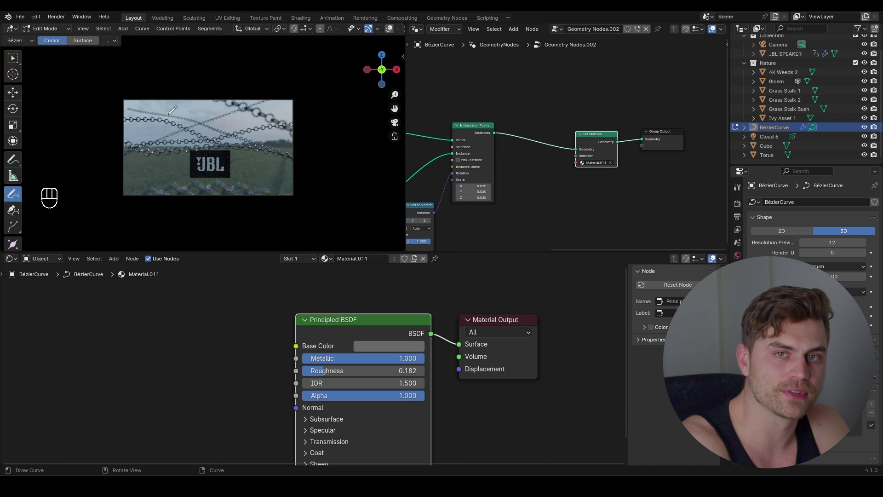
key("Tab")
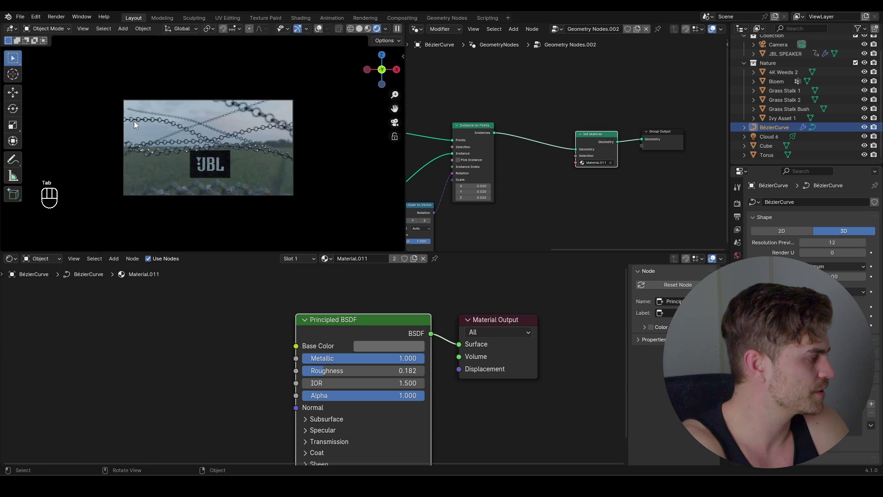
middle_click_drag(134, 121, 134, 123)
key("Tab")
left_click(13, 92)
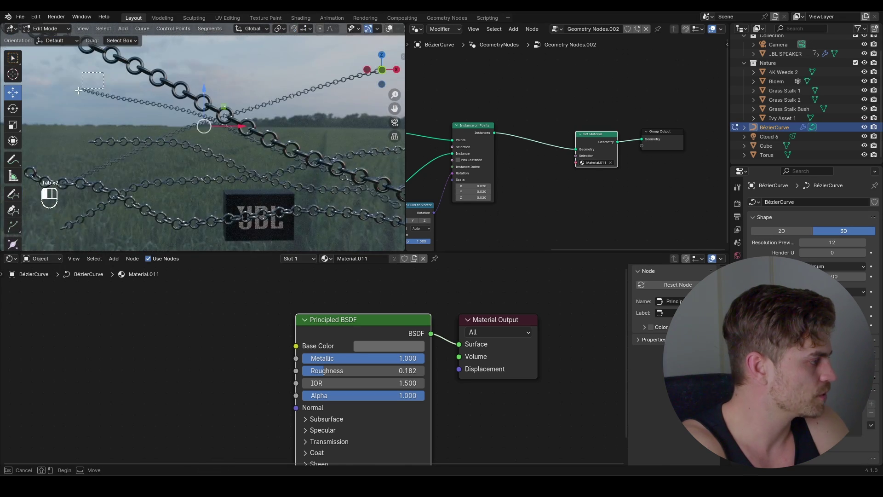
left_click(82, 91)
key("g")
left_click(43, 102)
key("KP_0")
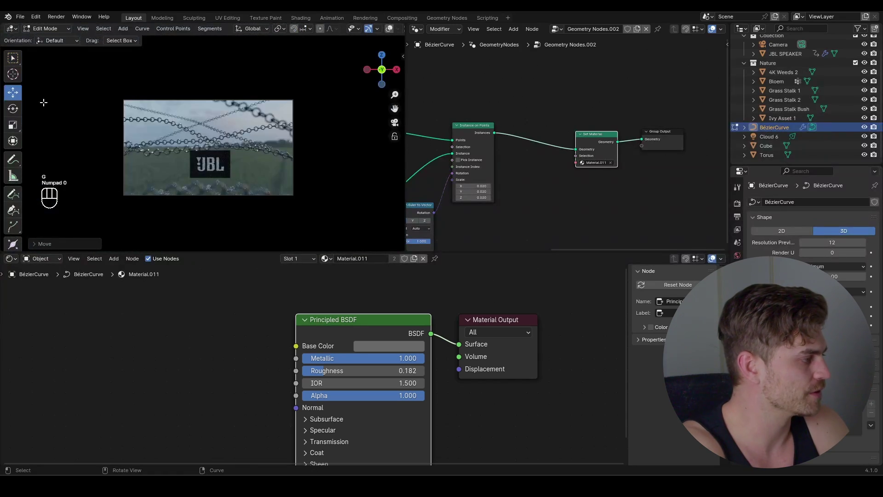
key("g")
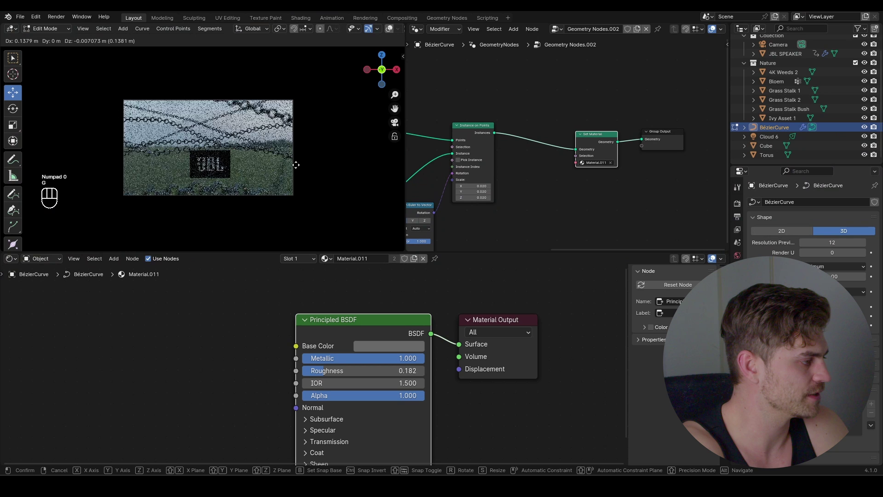
left_click(297, 162)
Step: Test the Trim Curve End factor, leave it at 1.000, and save the blend file
middle_click_drag(455, 152, 621, 145)
middle_click_drag(476, 142, 534, 138)
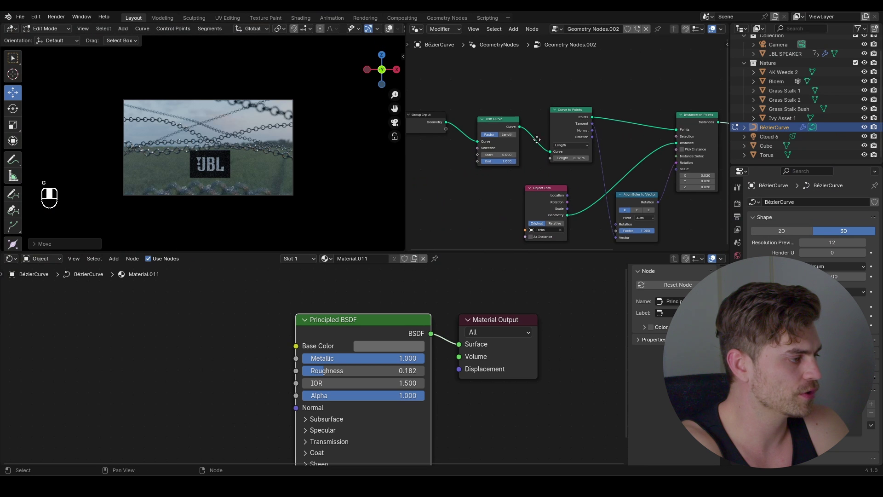
left_click_drag(510, 160, 513, 160)
key("ctrl+s")
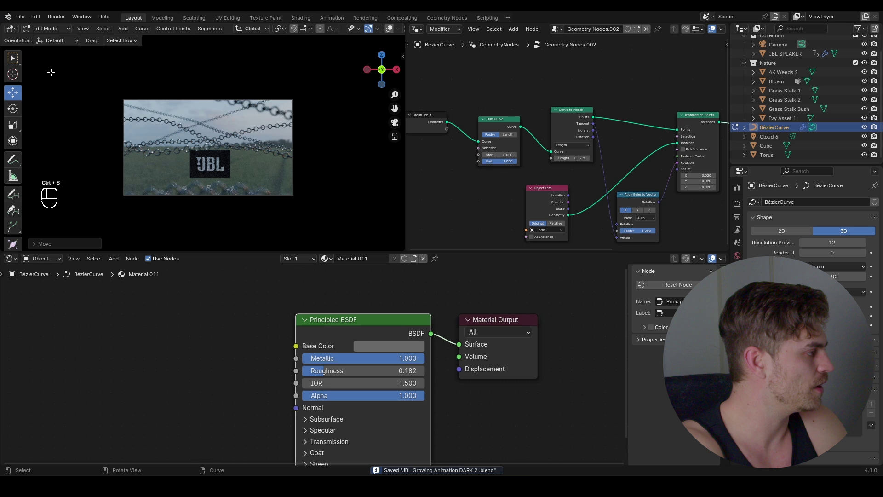
Step: Return to Object Mode, add a mesh plane and move it vertically along the Z axis
left_click(55, 39)
key("shift+a")
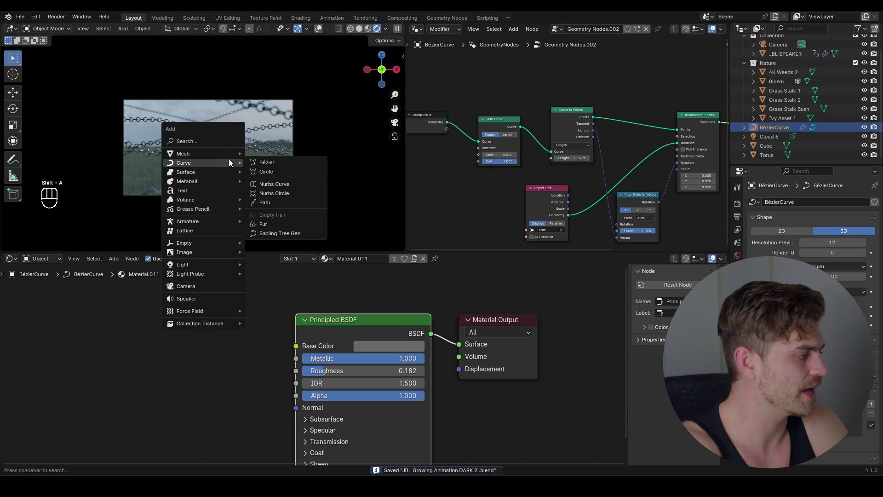
left_click(254, 154)
key("g")
key("z")
left_click(254, 171)
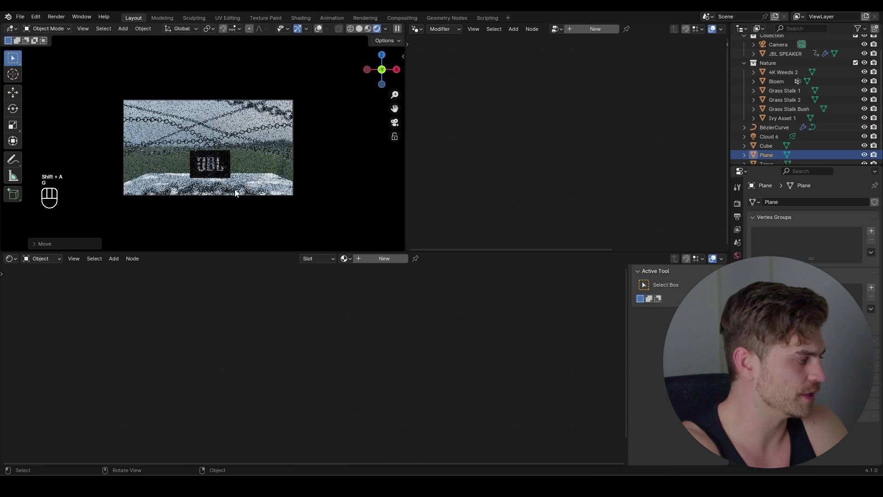
key("s")
right_click(322, 171)
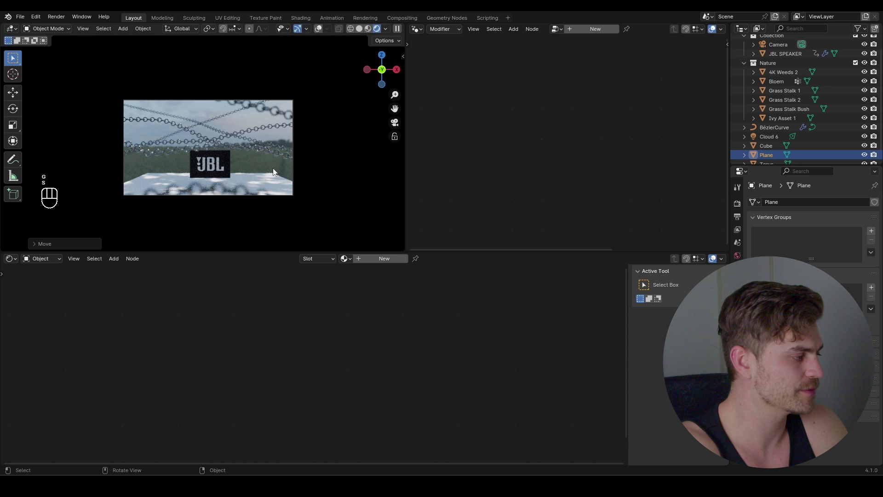
Step: Create a new geometry node tree on the plane, delete its Group Input and add a Grid node
left_click(574, 28)
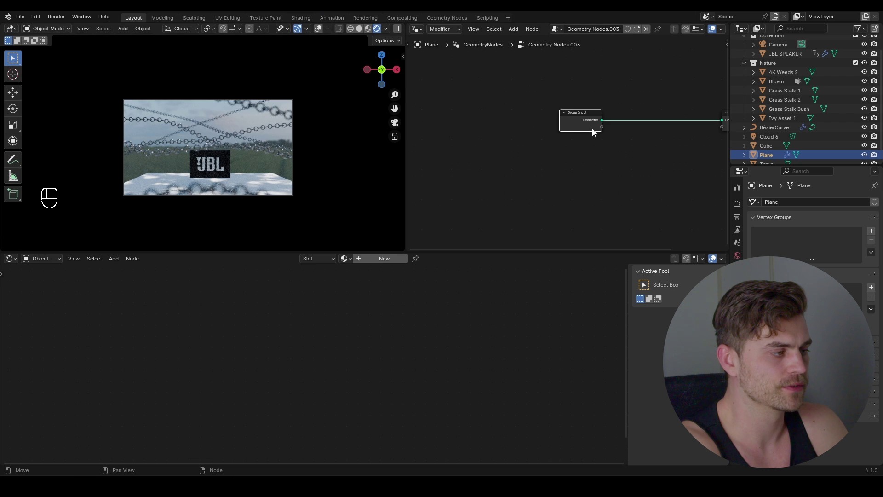
middle_click_drag(593, 132, 479, 156)
key("x")
key("shift+a")
type("gri")
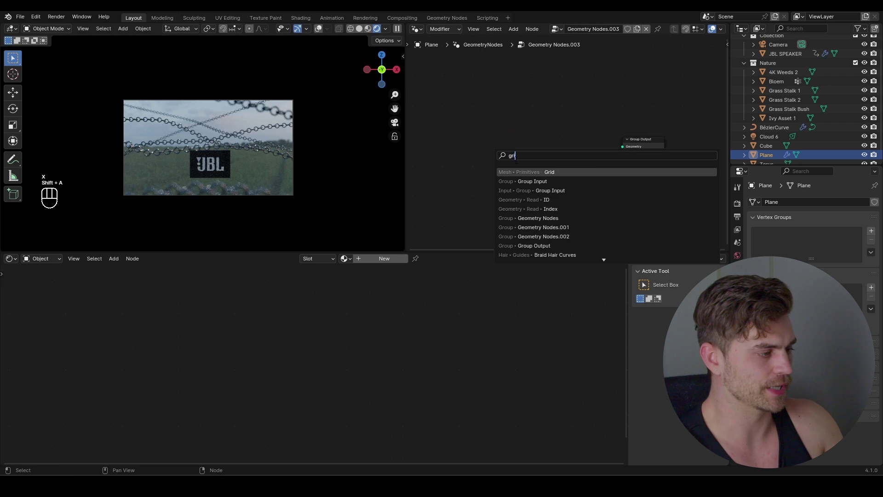
type("d")
key("Return")
left_click(465, 133)
Step: Enlarge the node editor area and connect the Grid's Mesh output to the Group Output
left_click_drag(462, 252, 442, 453)
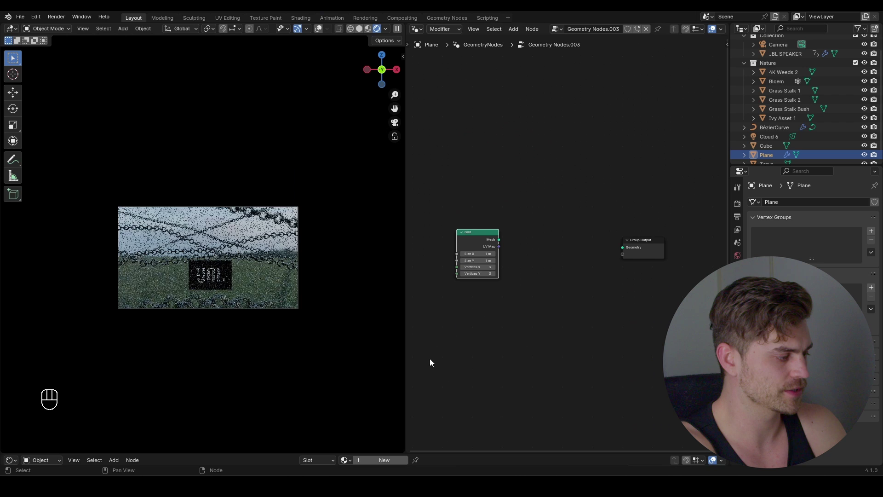
left_click_drag(405, 292, 282, 285)
left_click_drag(562, 253, 562, 251)
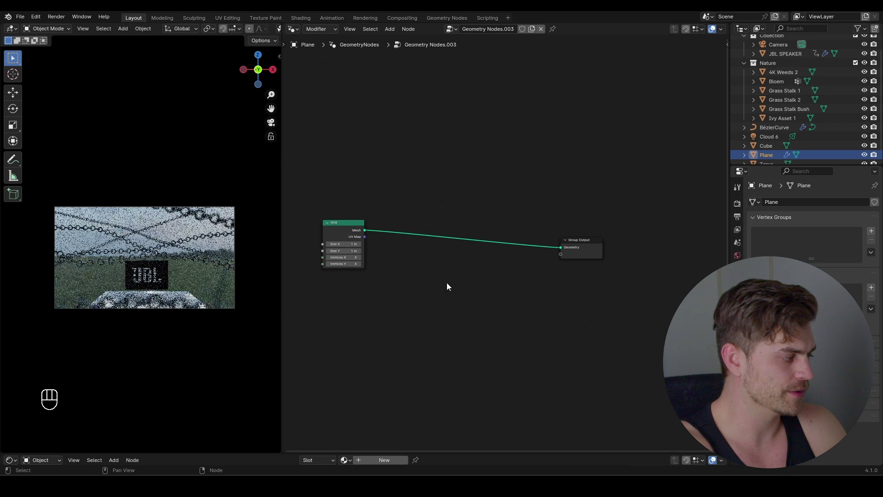
Step: Set the Grid's Size X and Y to 5.03 m and its vertices to 128 on both axes, and adjust the plane's height along Z
mouse_move(344, 250)
left_mouse_down("shift")
mouse_move(386, 251)
mouse_move(354, 251)
left_mouse_up("shift")
key("g")
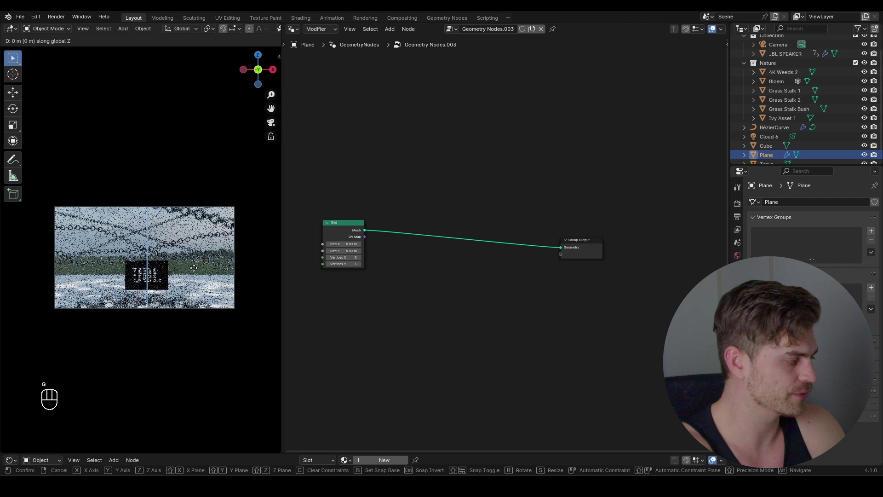
left_click(140, 216)
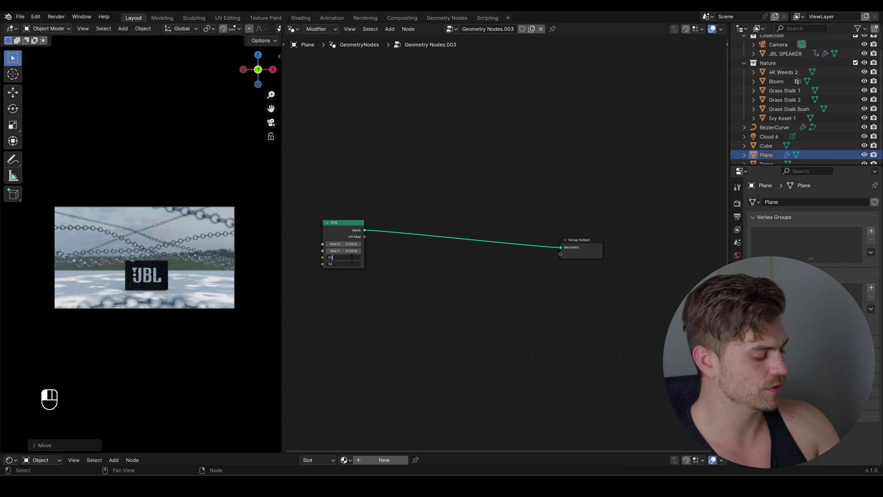
key("Return")
Step: Insert a Set Position node between the Grid and the Group Output
middle_click_drag(386, 255, 410, 249)
scroll(401, 254, "up", 3)
key("shift+a")
type("set p")
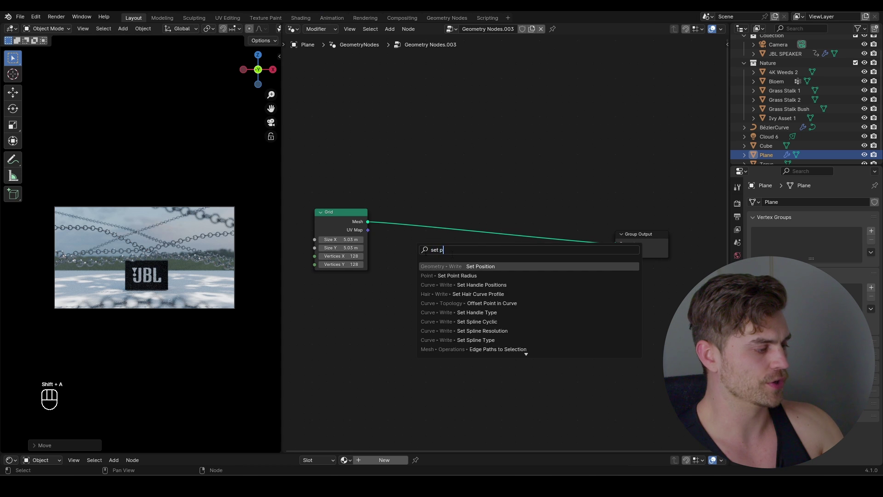
key("Return")
left_click(449, 220)
Step: Add a Noise Texture and a Vector Math node, and connect the noise Color to Set Position's Offset
middle_click_drag(406, 288, 447, 255)
key("shift+1")
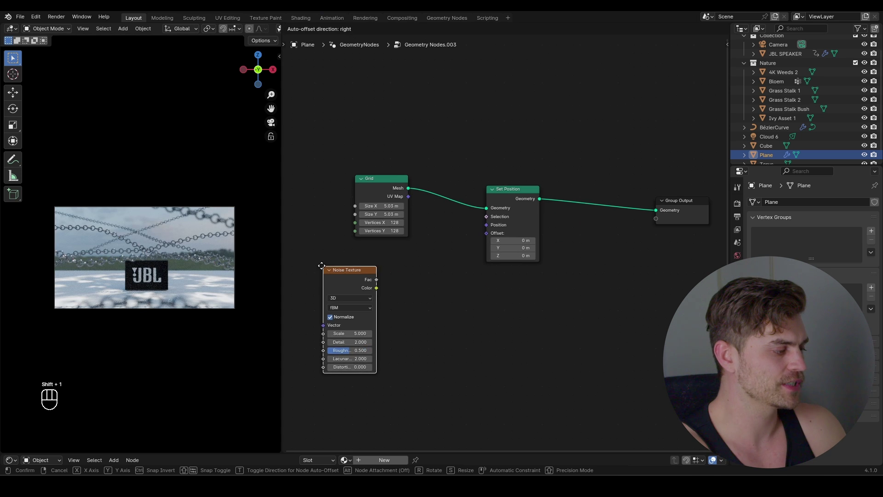
left_click(307, 264)
key("shift+a")
type("vector")
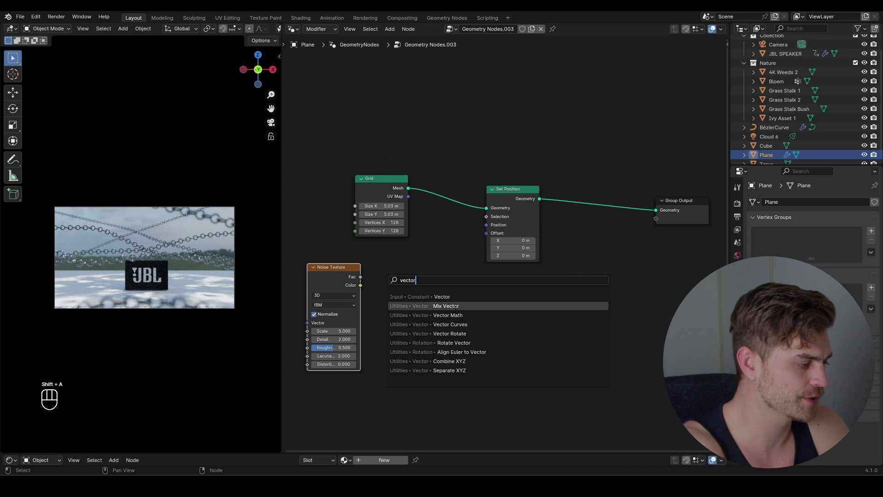
left_click(448, 315)
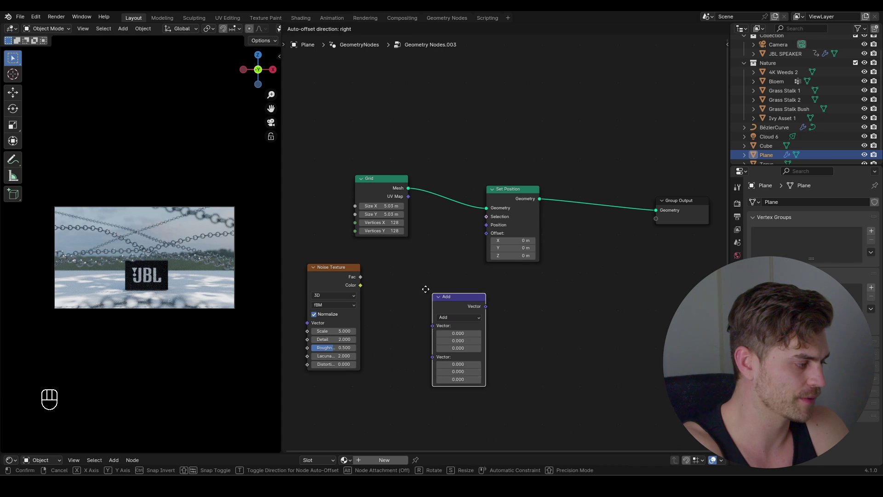
left_click(390, 269)
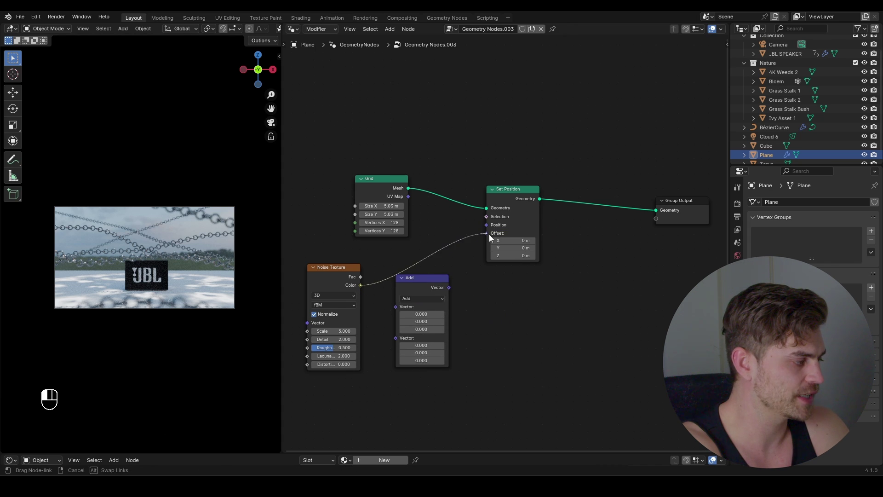
left_click_drag(490, 237, 486, 233)
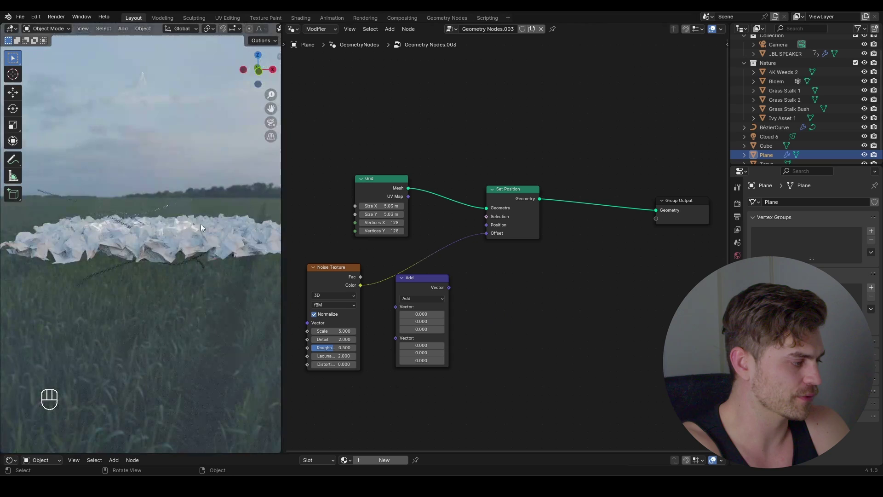
Step: Insert the Vector Math node between the noise Color and the Offset, set to Subtract with 0.5 on all three axes
left_click_drag(432, 292, 429, 276)
left_click(429, 283)
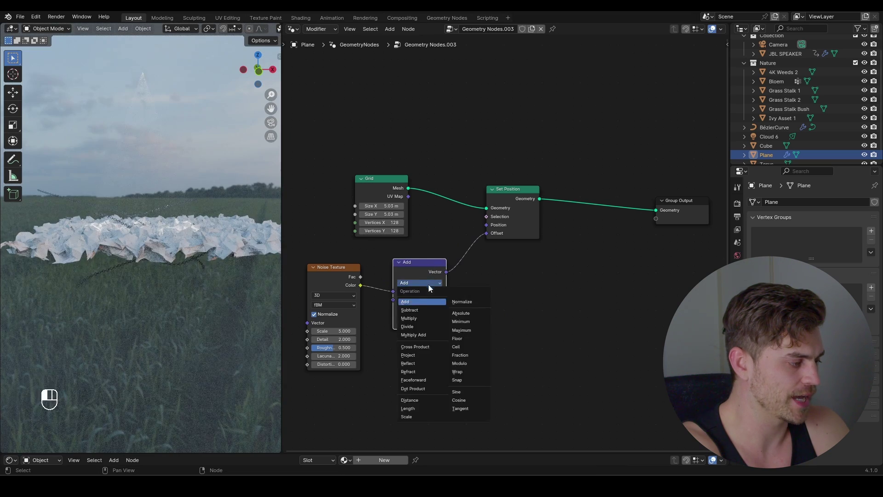
left_click(422, 310)
left_click_drag(425, 324, 424, 307)
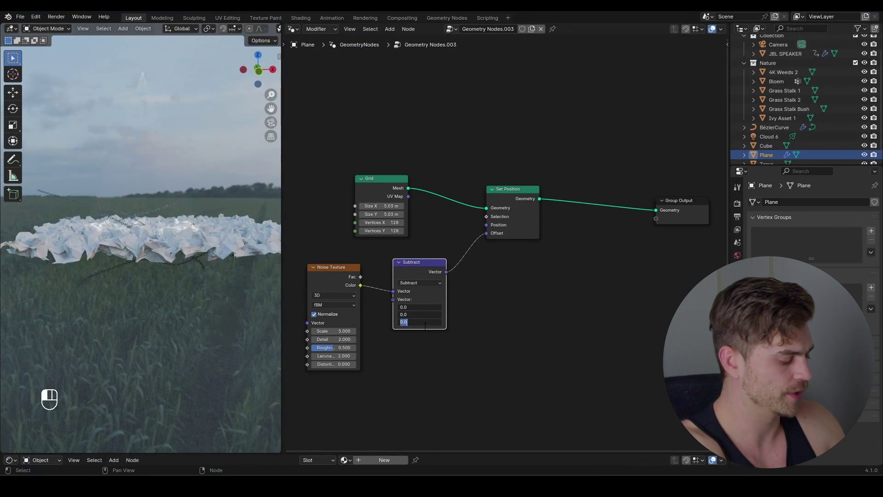
type("0.5")
key("Return")
Step: In camera view, set the noise to Scale 1.590, Detail 15.000, Roughness 0.767 and Distortion 0.380, and both Grid vertex counts to 201
key("KP_0")
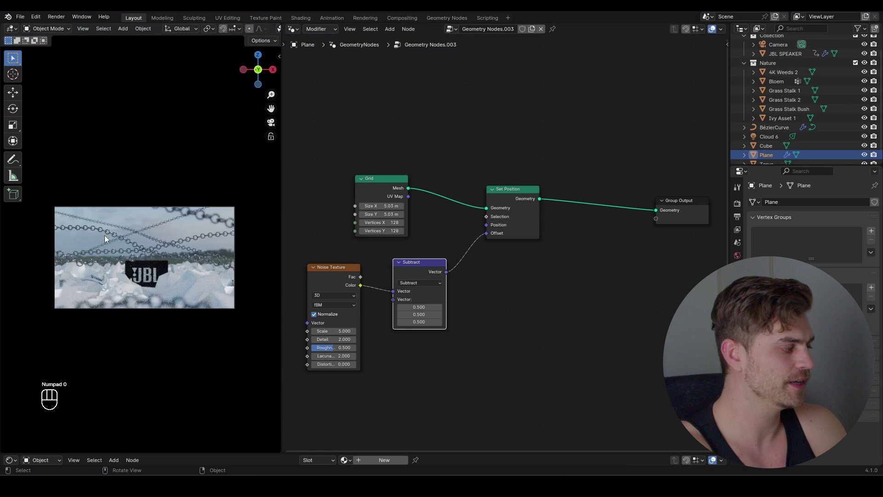
scroll(354, 320, "up", 6)
middle_click_drag(355, 320, 443, 285)
left_click_drag(413, 303, 424, 356, "shift")
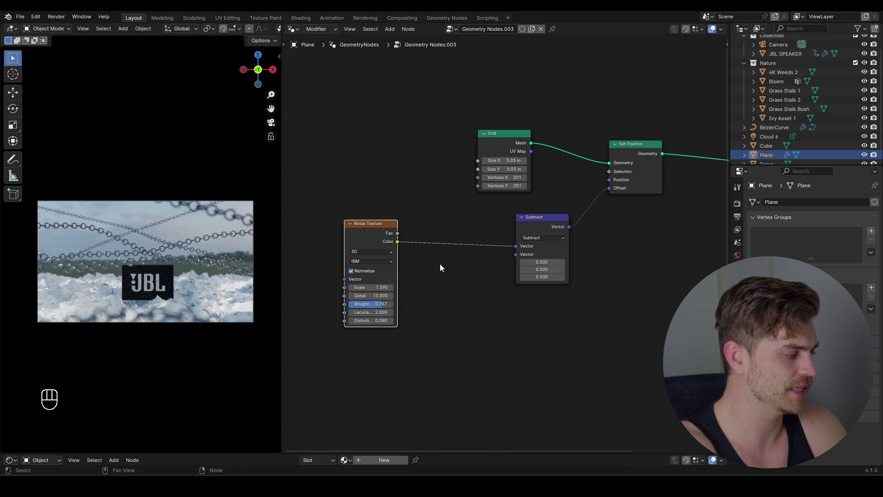
Step: Try reshaping the noise color with a multi-point RGB Curves node before the Subtract node, and remove that node again
key("shift+a")
type("rgb")
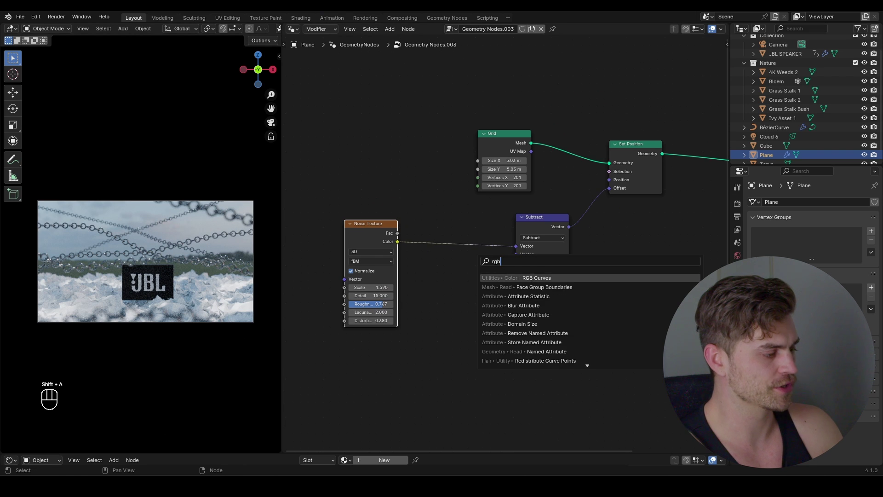
key("Return")
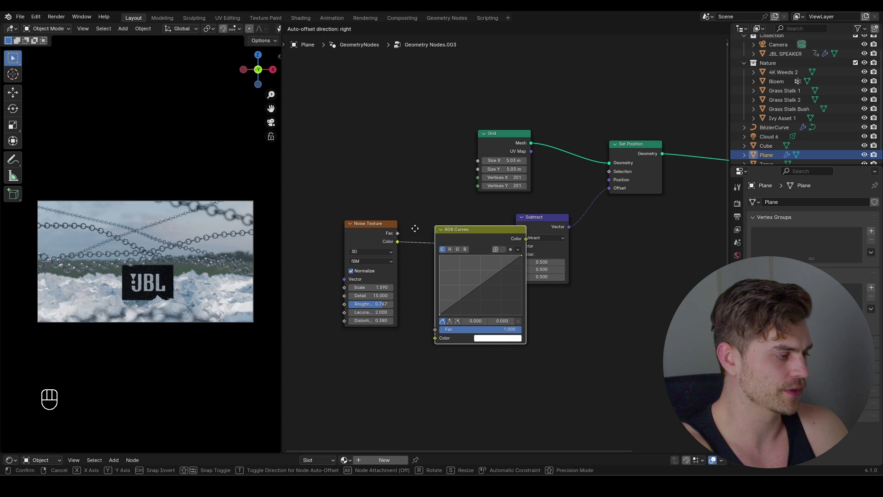
left_click(408, 231)
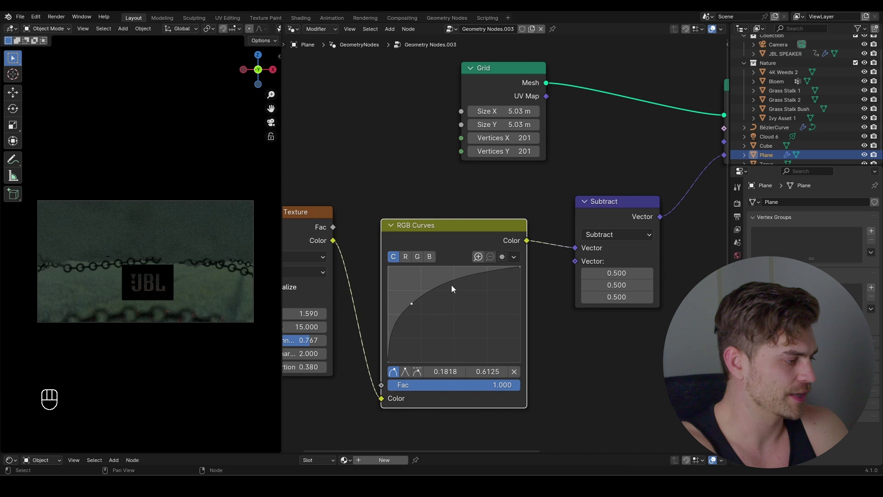
left_click_drag(453, 279, 450, 329)
left_click_drag(490, 310, 489, 289)
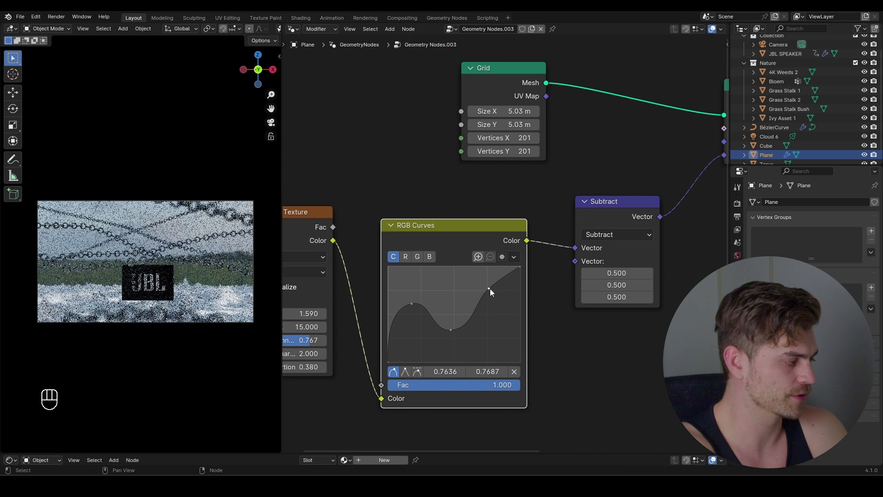
left_click(463, 307)
left_click(500, 312)
left_click(436, 309)
scroll(470, 272, "down", 1)
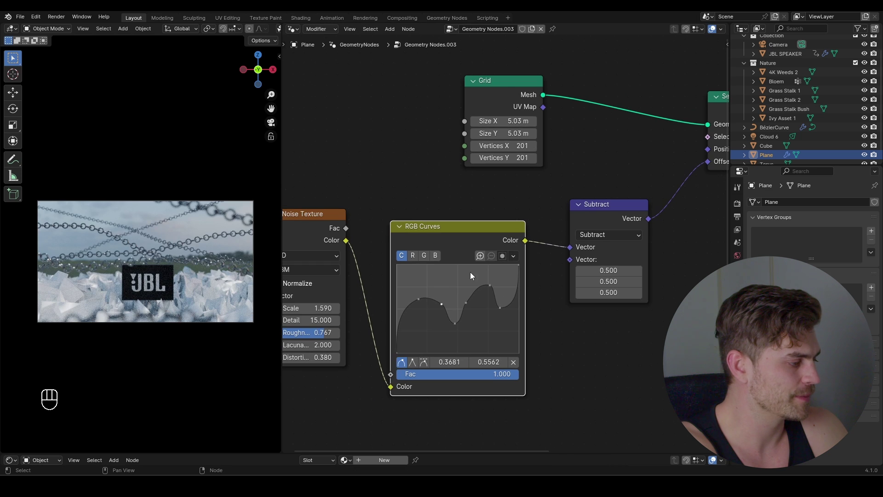
key("x")
left_click_drag(345, 240, 569, 247)
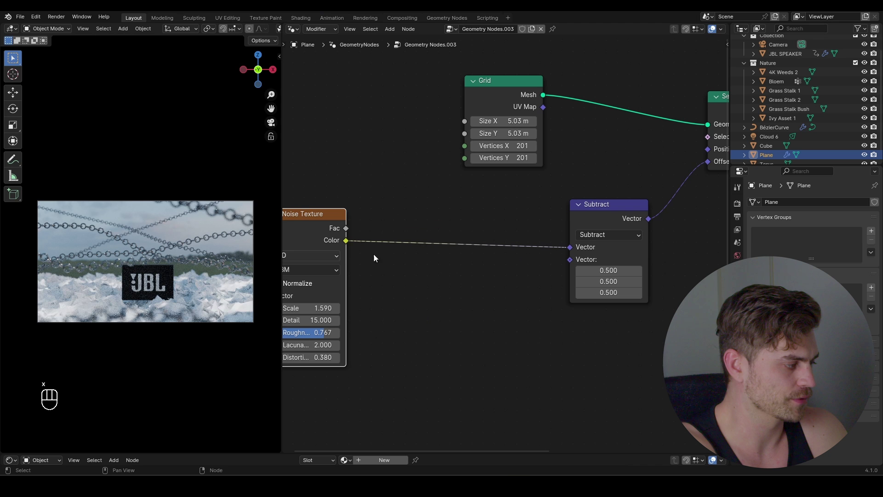
Step: Move the Noise Texture closer to the Subtract node and insert a Set Material node between Set Position and the Group Output
left_click_drag(340, 215, 475, 217)
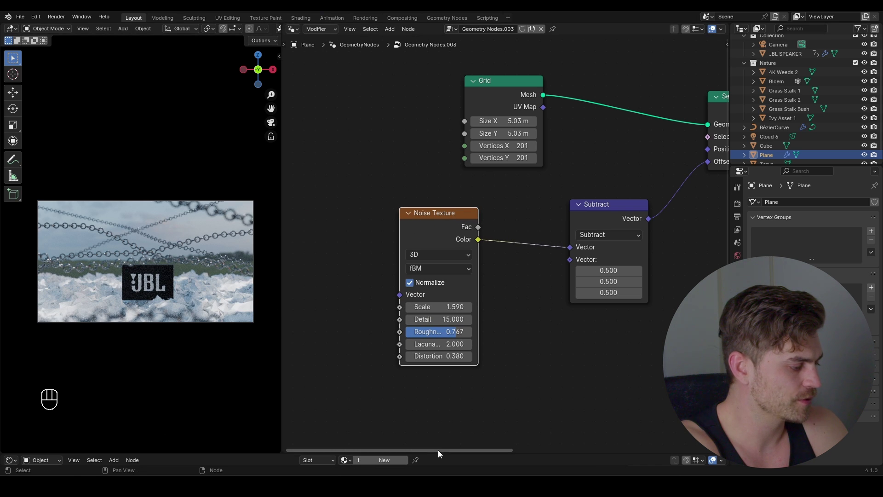
scroll(644, 225, "down", 3)
middle_click_drag(666, 219, 396, 253)
key("shift+a")
type("set")
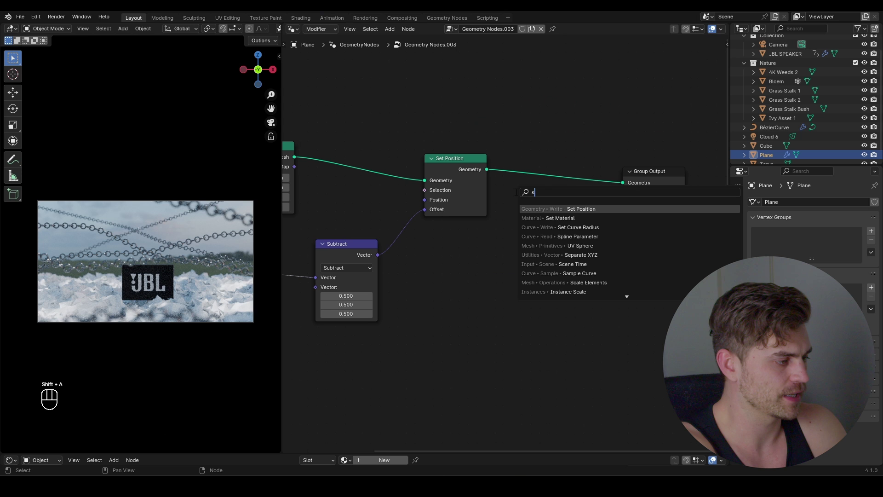
left_click(565, 218)
left_click(527, 158)
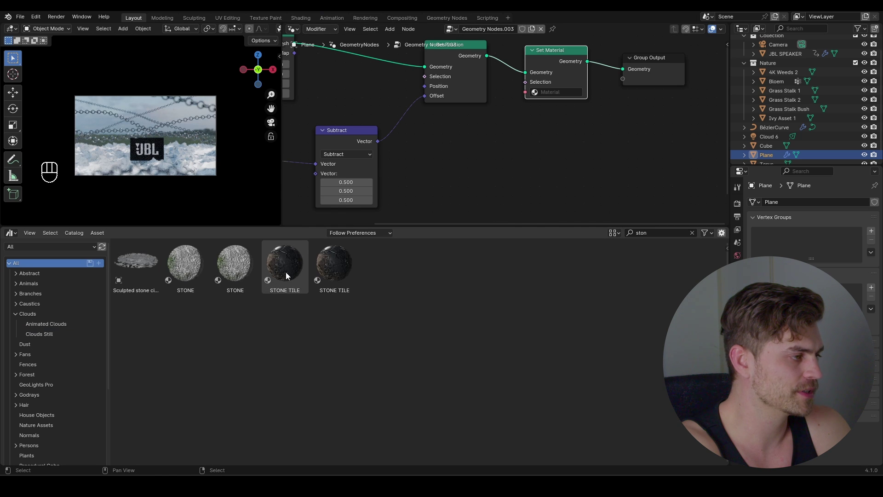
Step: Bring the STONE TILE material asset into the scene and assign it in the ground's Set Material node
left_click_drag(286, 272, 192, 159)
left_click(556, 92)
scroll(567, 141, "down", 8)
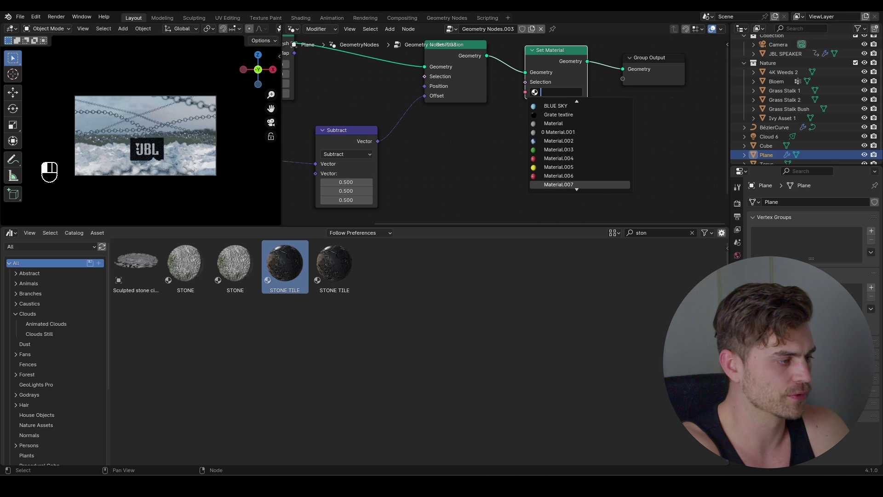
left_click(567, 184)
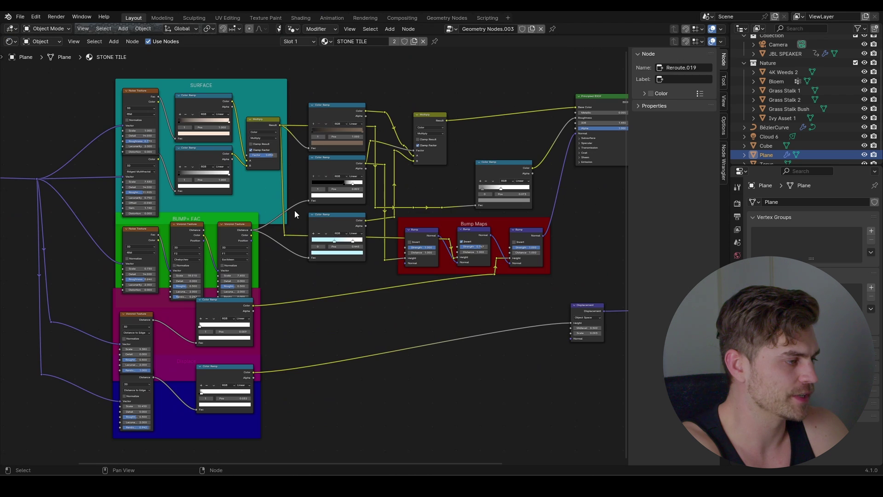
middle_click_drag(234, 216, 239, 215)
scroll(253, 217, "up", 1)
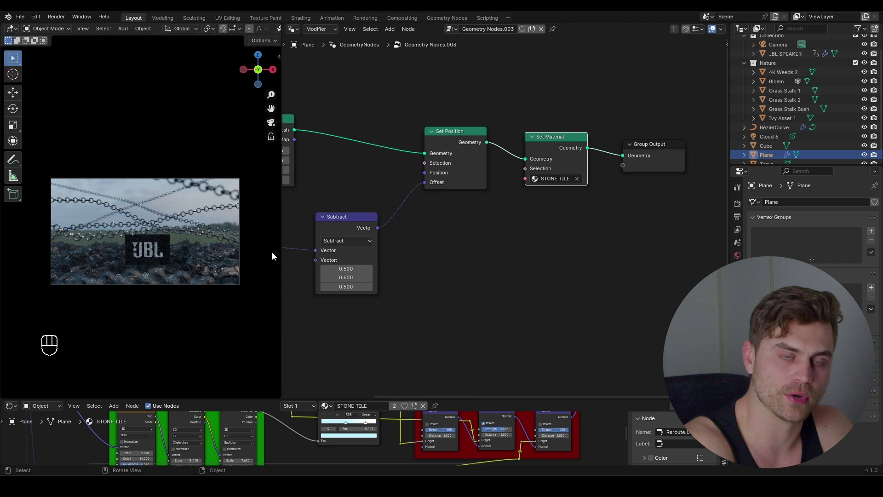
scroll(181, 230, "up", 3)
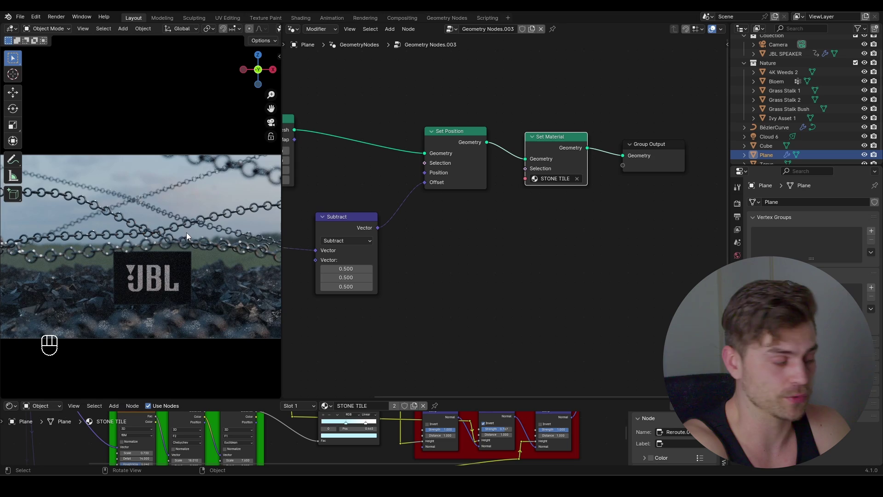
scroll(73, 268, "down", 2)
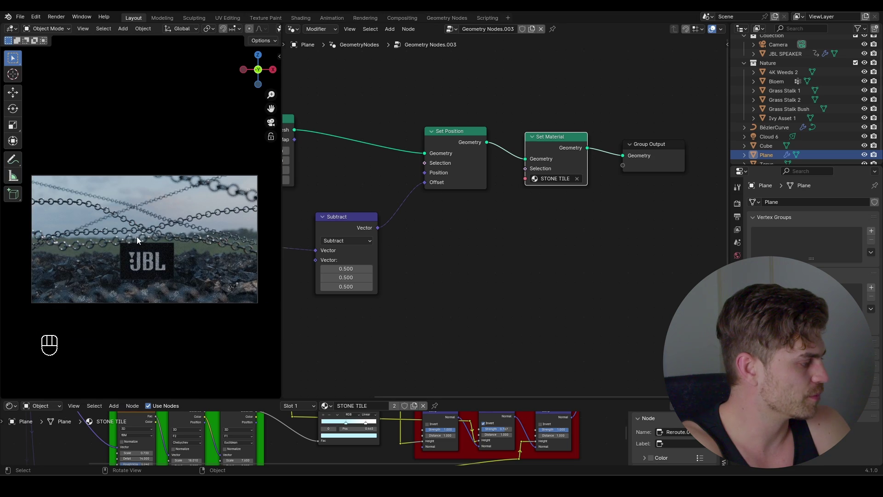
Step: Add a plane mesh and rotate it 90 degrees around the global X axis so it stands upright
key("shift+a")
mouse_move(142, 241)
left_click(182, 242)
middle_click_drag(183, 256, 230, 269)
type("rx")
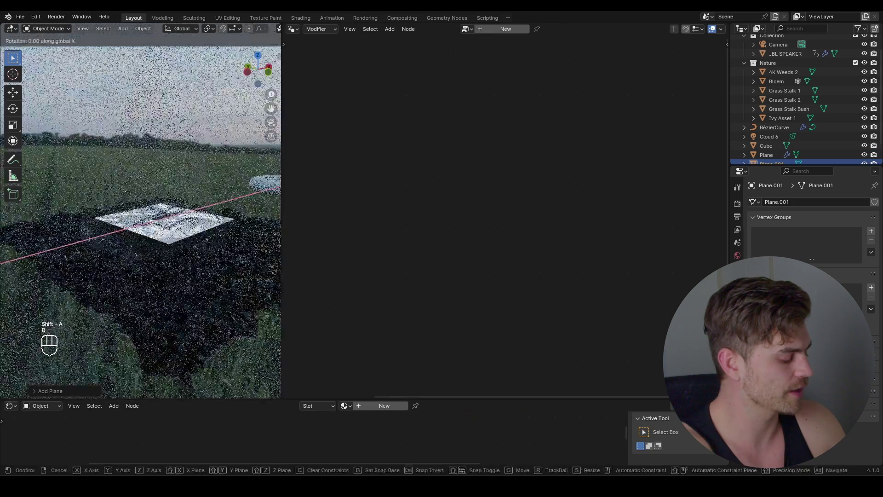
type("90")
key("Return")
Step: Move the upright plane along Y behind the rocky ground and scale it up to fill the camera view's background
key("g")
key("y")
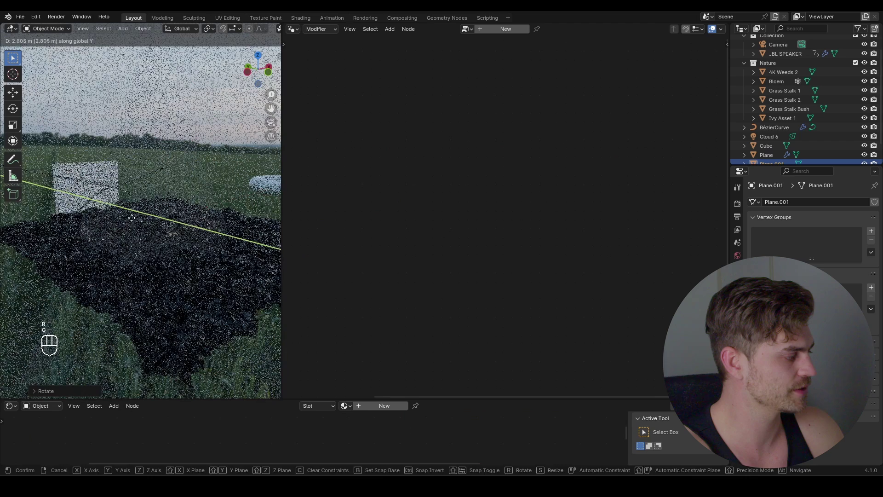
left_click(108, 210)
key("s")
left_click(202, 208)
key("KP_0")
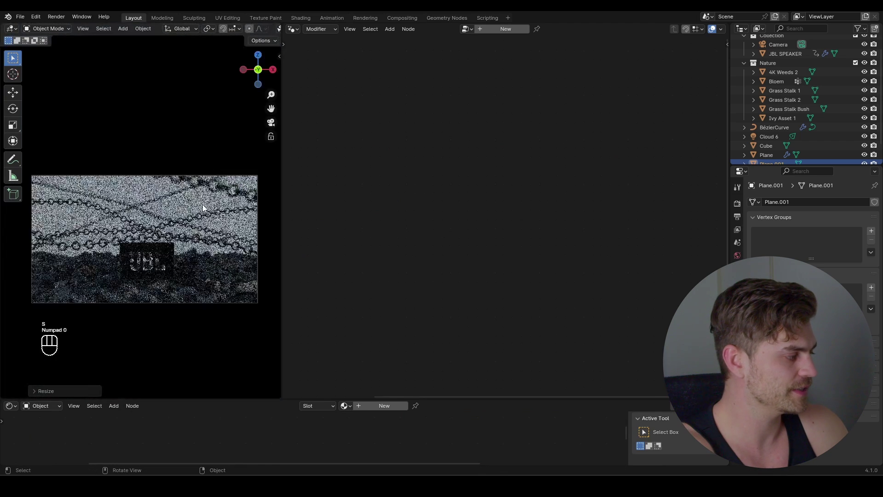
Step: Give the backdrop plane a new material with a black Base Color, Metallic 1.000 and Roughness 0.000
left_click(373, 406)
left_click_drag(369, 398, 371, 193)
left_click(323, 326)
left_click_drag(395, 224, 395, 260)
left_click_drag(292, 337, 203, 345)
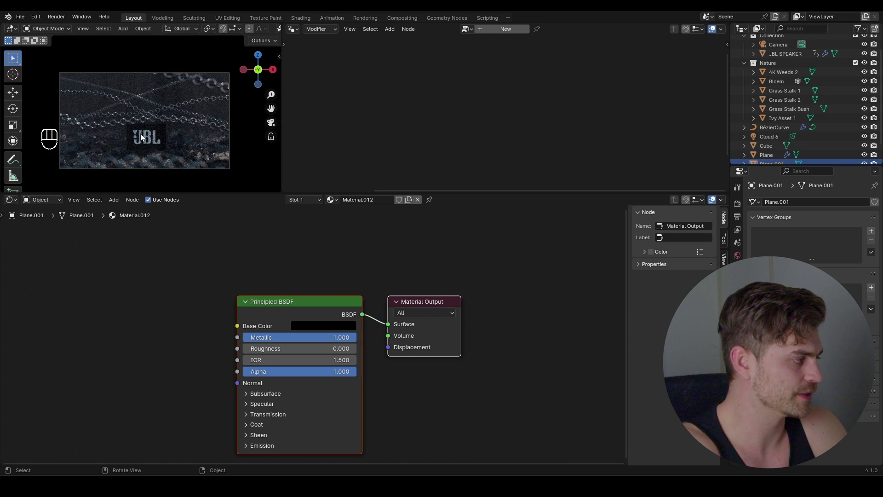
Step: Show the Timeline for the JBL speaker and delete its existing keyframes at frames 1 and 100
scroll(140, 134, "up", 2)
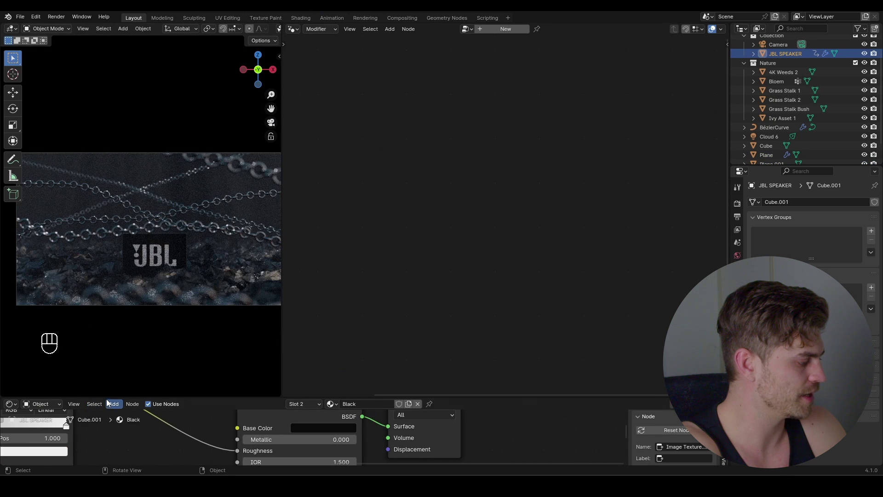
left_click_drag(113, 398, 114, 166)
left_click(11, 174)
left_click(129, 210)
left_click(270, 254)
middle_click_drag(269, 254, 245, 252)
left_click(349, 185)
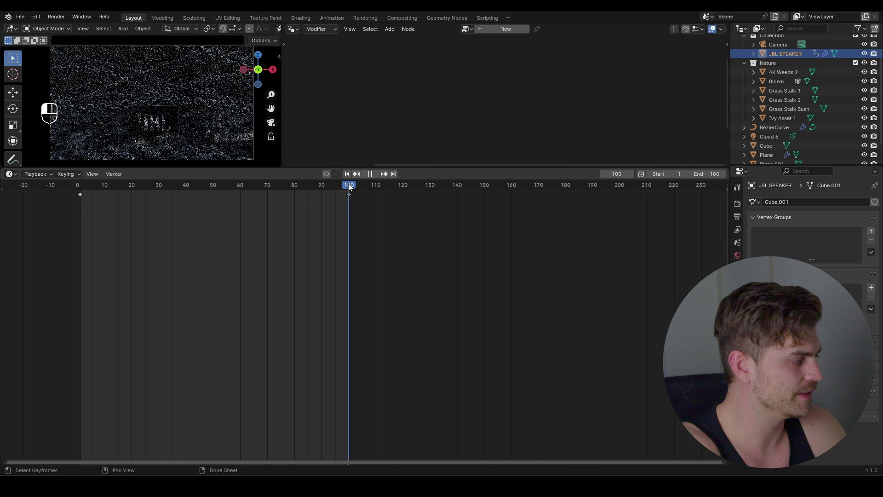
left_click_drag(373, 213, 339, 200)
right_click(66, 189)
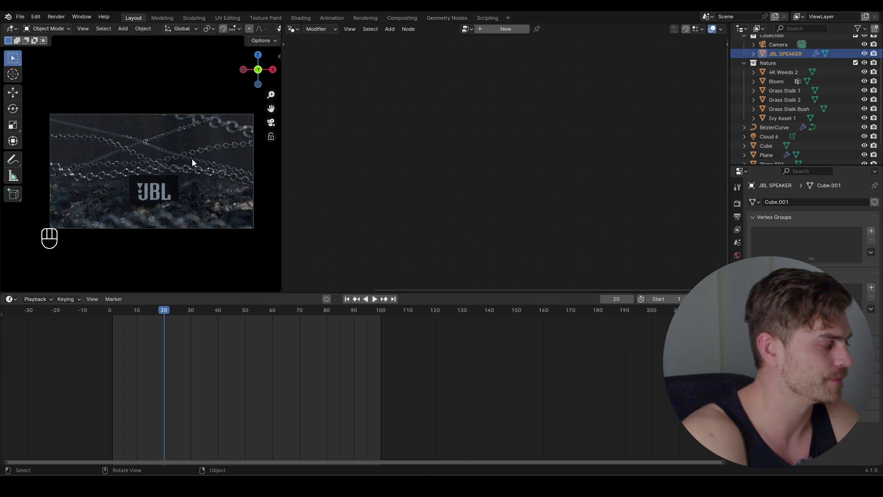
Step: Paste the copied Bubble and Bubble World objects into the scene and move them near the backdrop plane
key("ctrl+v")
middle_click_drag(170, 182, 217, 194)
scroll(178, 184, "down", 9)
key("g")
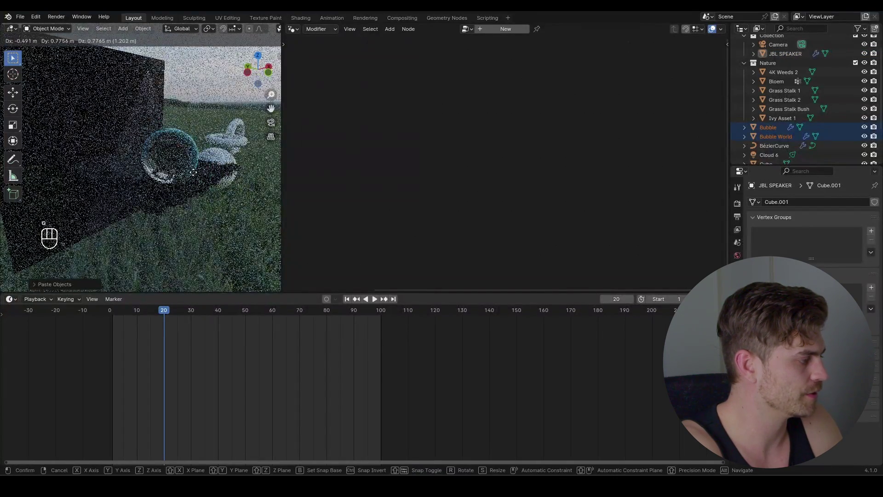
left_click(189, 169)
key("KP_0")
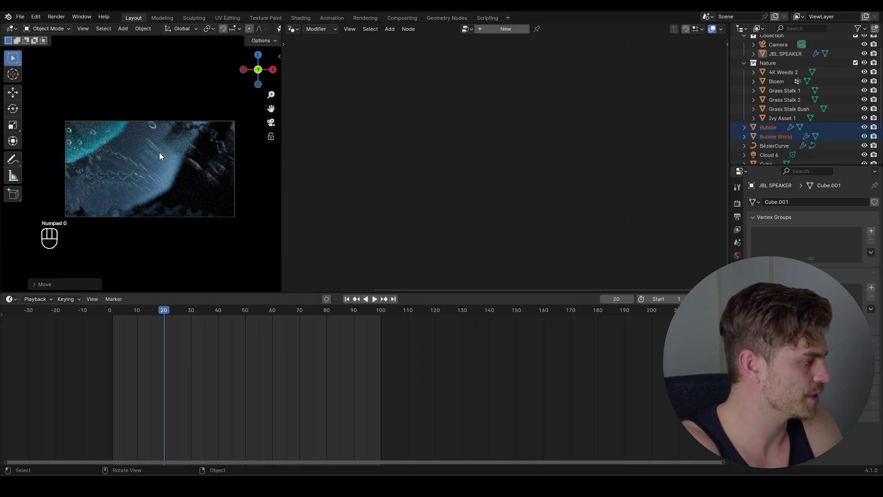
Step: Select the single Bubble object and hide it from both the viewport and the render
left_click(159, 153)
middle_click_drag(159, 153, 108, 172)
scroll(177, 183, "down", 4)
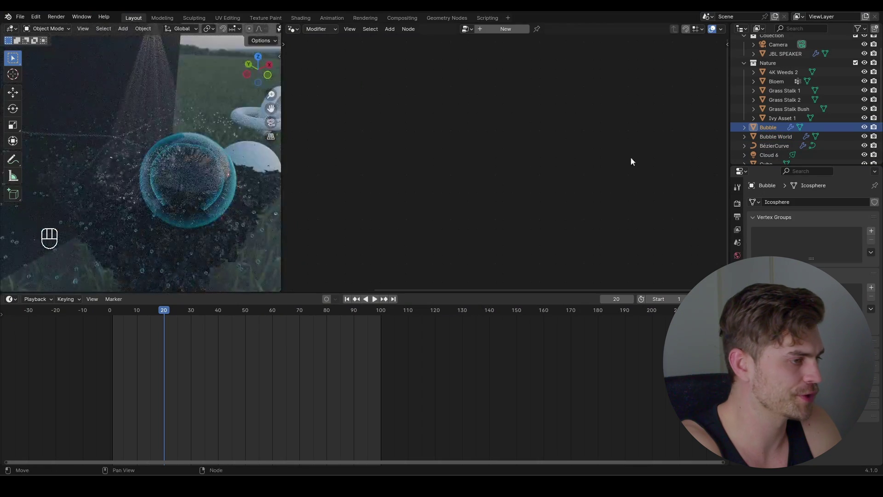
left_click(874, 127)
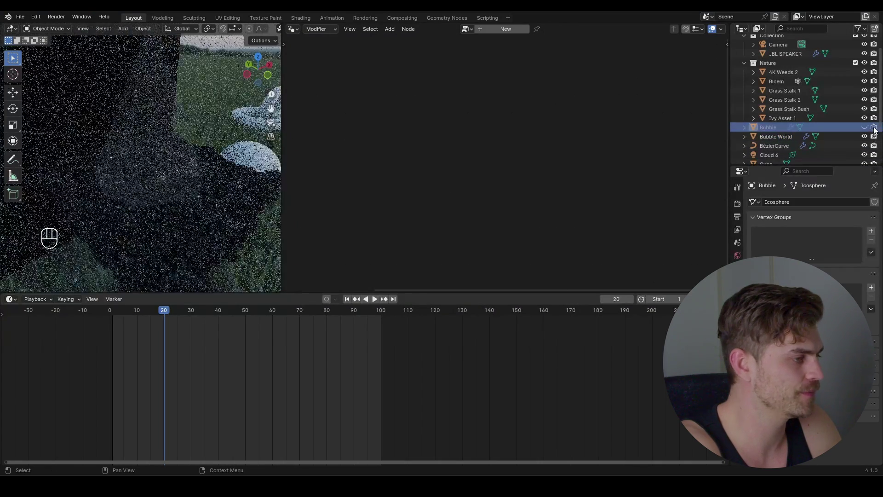
Step: Show the bubble's material nodes and change the Principled BSDF's Base Color to red
left_click(9, 299)
left_click(42, 387)
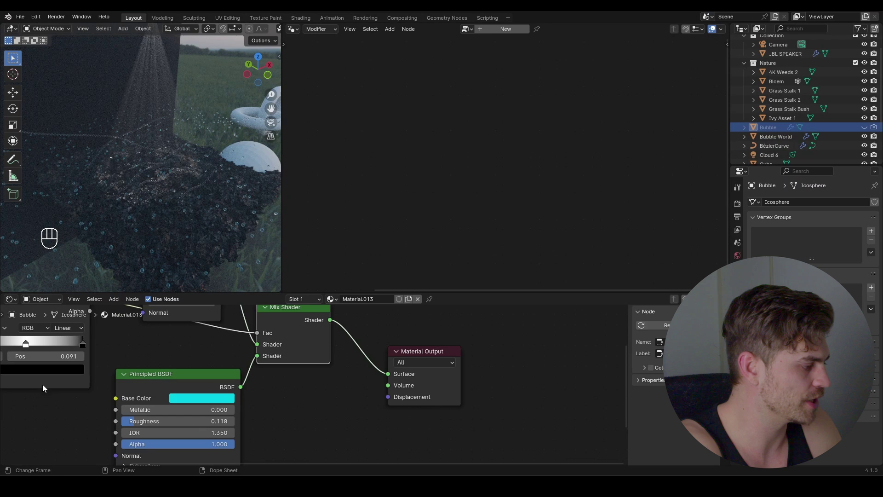
key("KP_0")
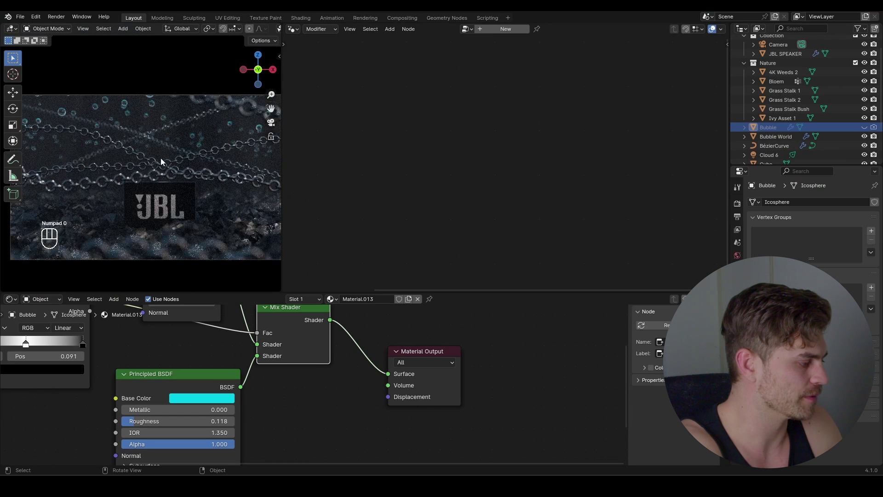
middle_click_drag(274, 384, 350, 364)
left_click(283, 382)
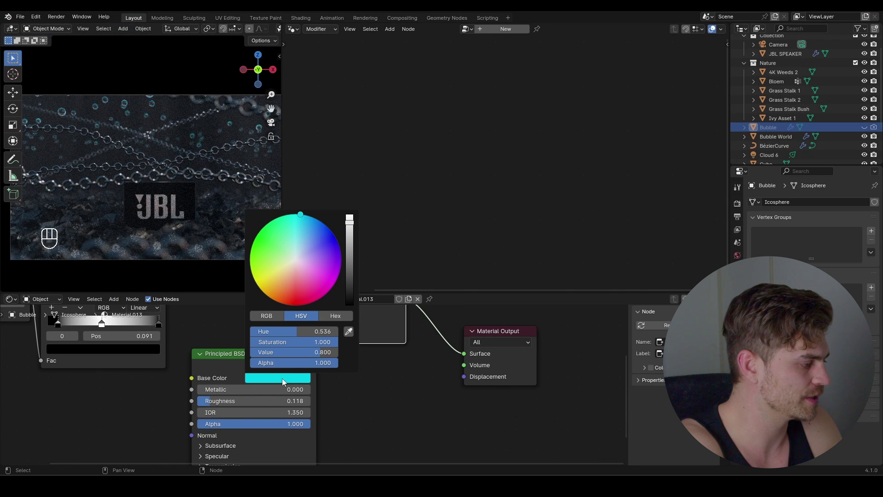
left_click(300, 303)
Step: Change the Glass BSDF's Color in the bubble material to a light red
scroll(262, 307, "down", 1)
middle_click_drag(263, 305, 281, 370)
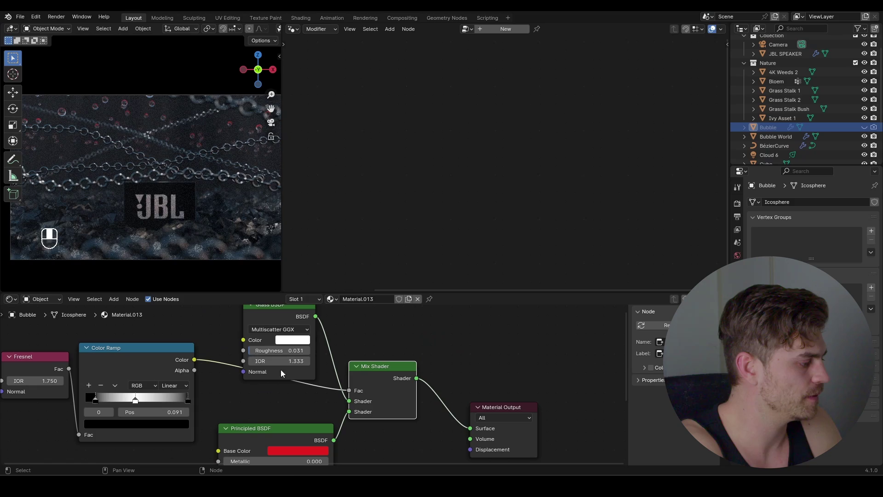
left_click(292, 340)
left_click(322, 266)
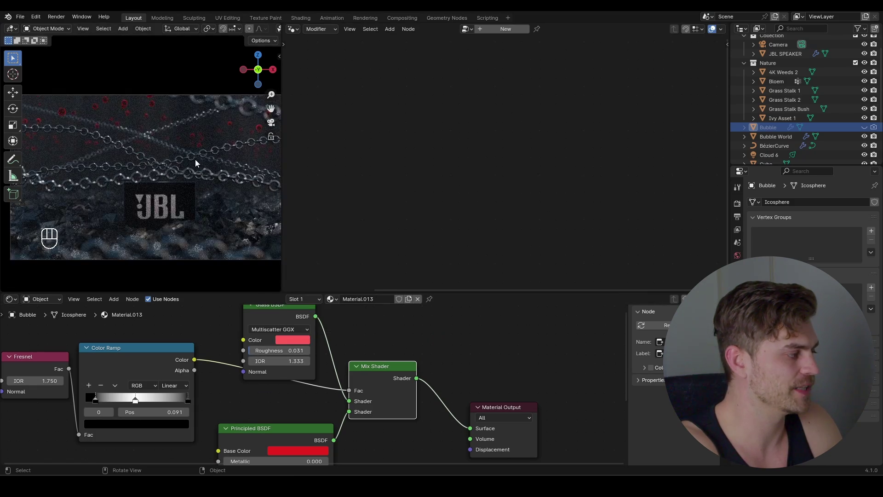
Step: Reposition Bubble World, set its Density to 11.260 and Min Random Size to 0.088, and undo a trial increase of Total Size
middle_click_drag(194, 161, 245, 175)
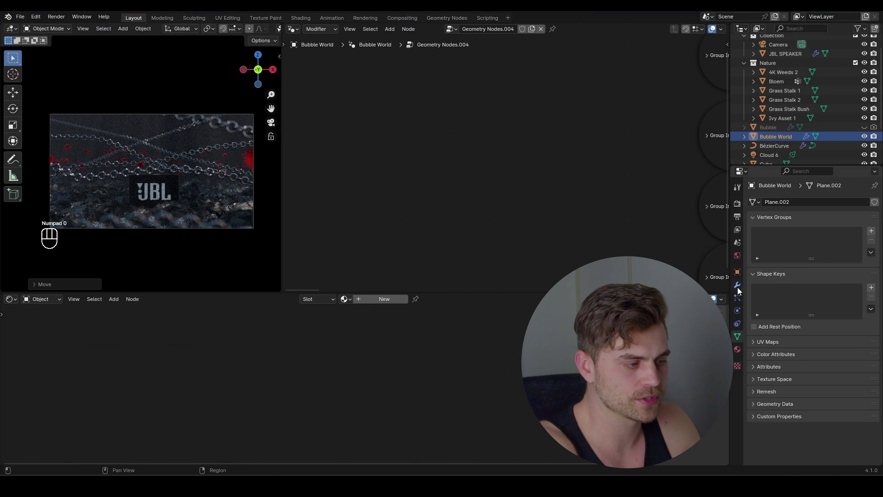
left_click(738, 287)
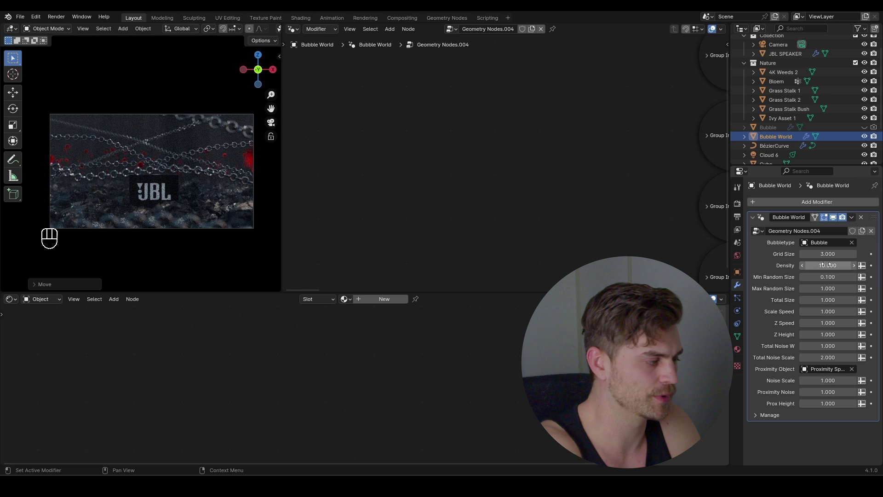
left_click_drag(826, 265, 849, 300)
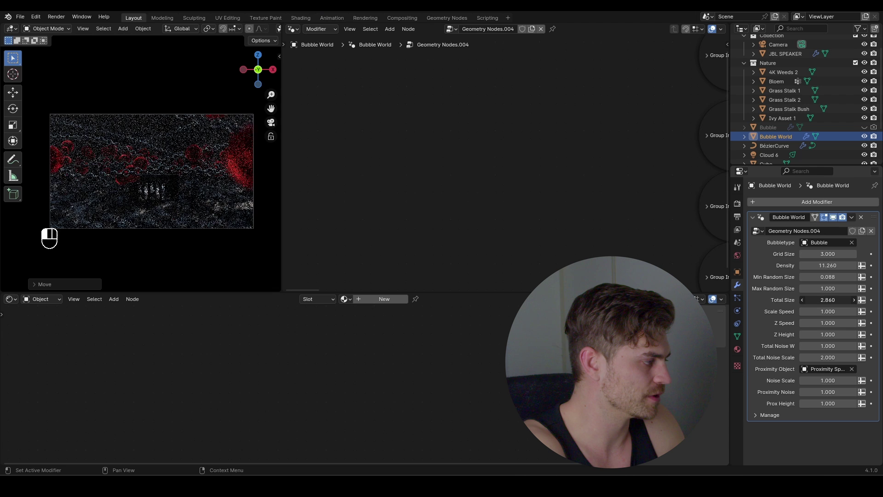
key("ctrl+z")
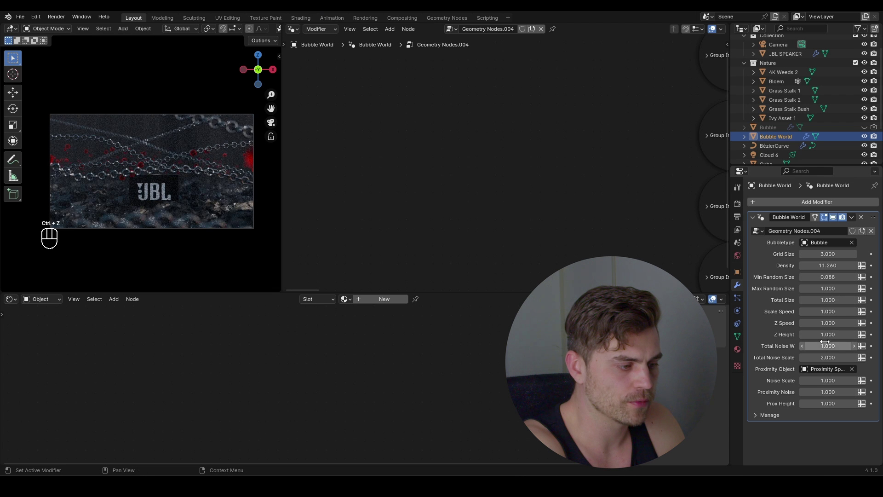
Step: Set Bubble World's Z Height to 14.495, Z Speed to 0.000, Max Random Size to 0.515, Total Size to 0.527 and Noise Scale to 0.168, previewing playback
mouse_move(826, 334)
left_mouse_down("shift")
mouse_move(842, 335)
mouse_move(823, 322)
left_mouse_up("shift")
key("shift+space")
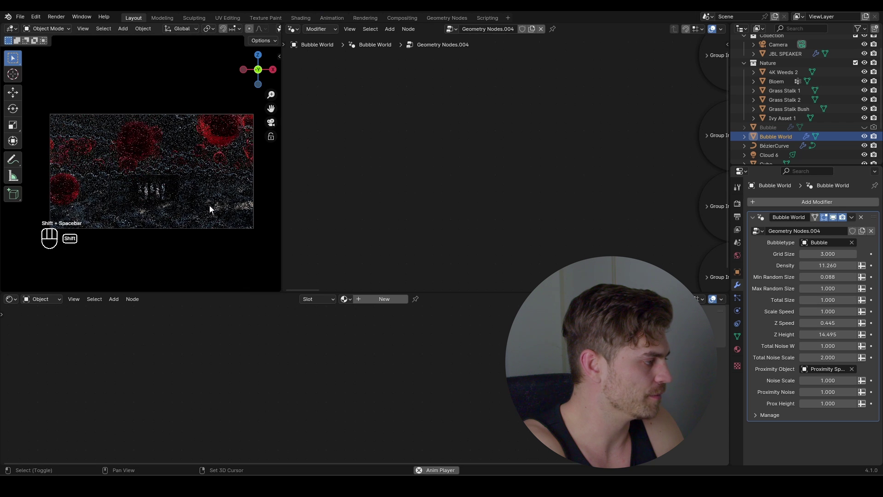
key("shift+space")
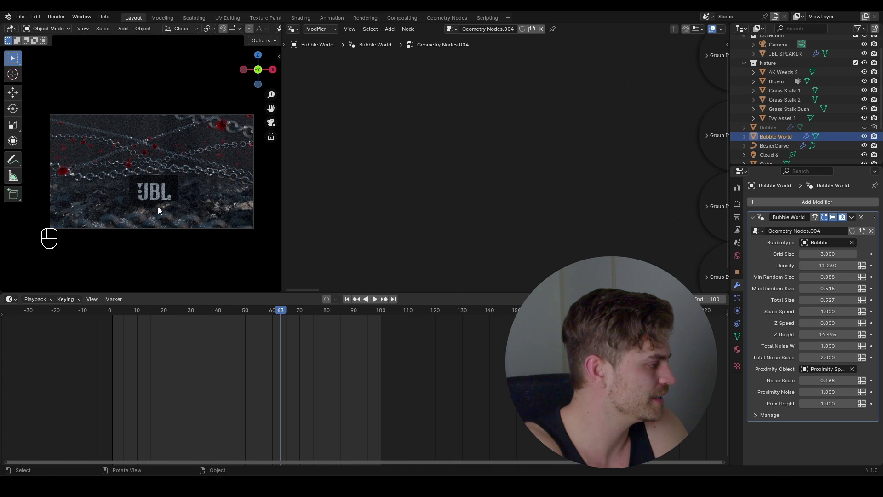
Step: Turn on the viewport overlays and insert keyframes for the JBL speaker and the camera at frame 20
left_click(161, 188)
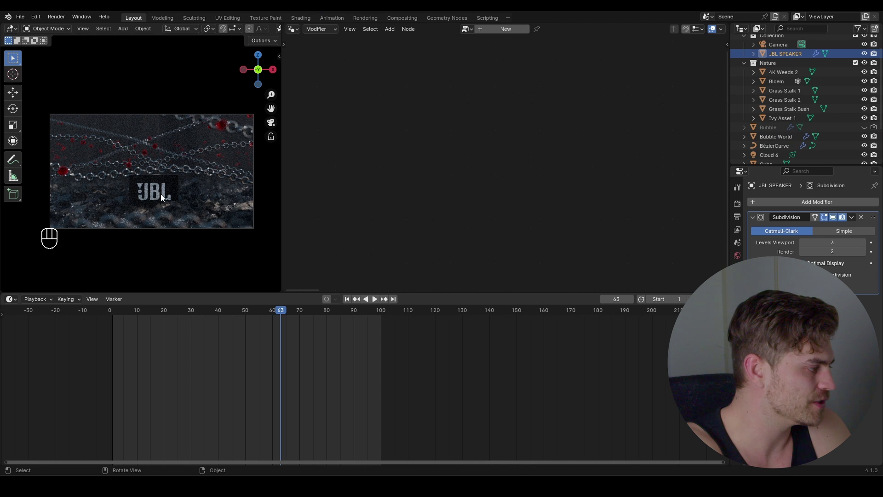
scroll(248, 28, "down", 3)
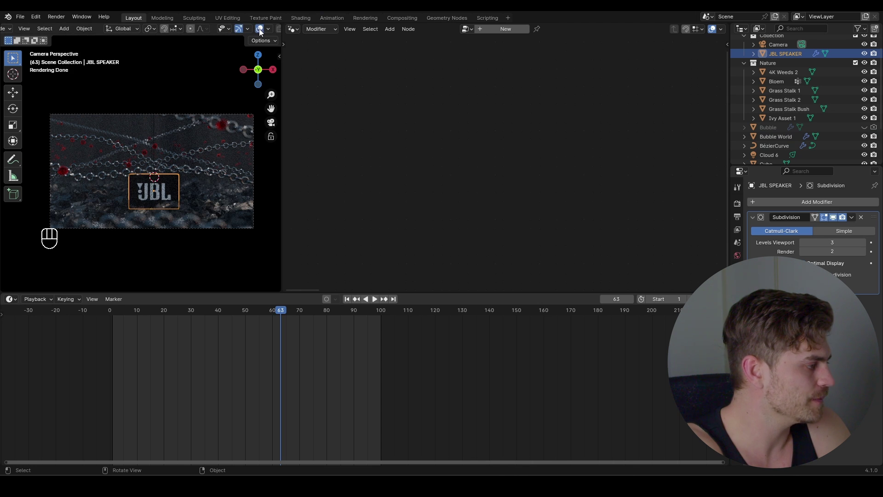
left_click_drag(167, 311, 165, 310)
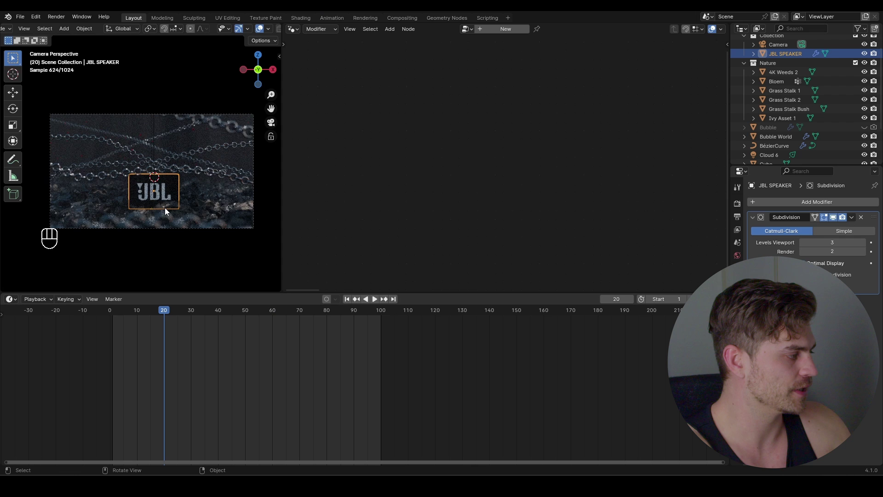
left_click(205, 112)
key("i")
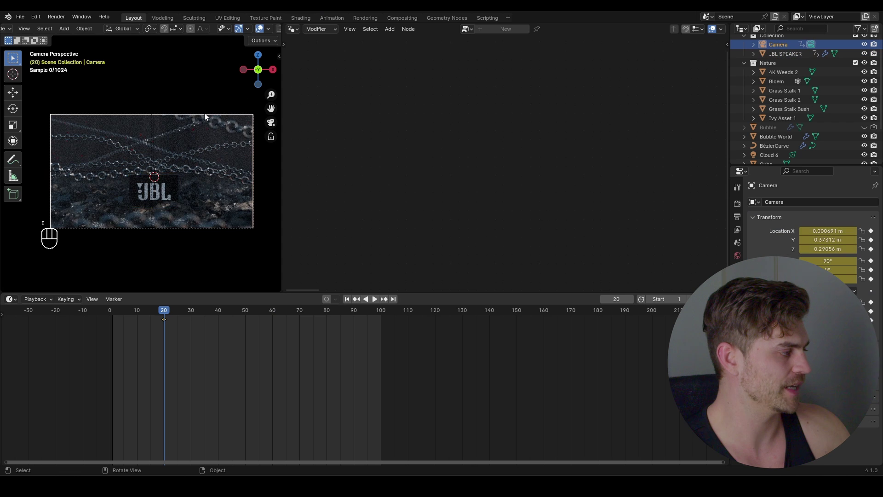
Step: Go to frame 100 and roll the camera in two rotations so the speaker appears steeply tilted
left_click_drag(349, 317, 381, 322)
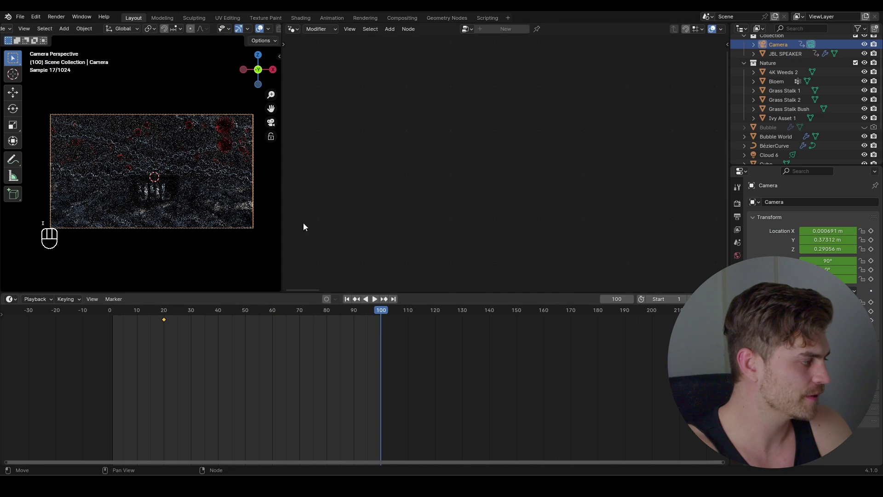
key("r")
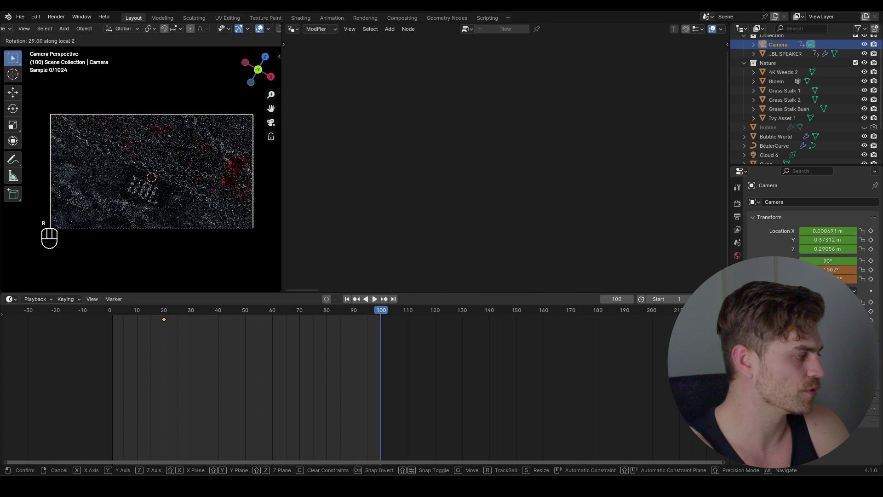
left_click(202, 197)
key("r")
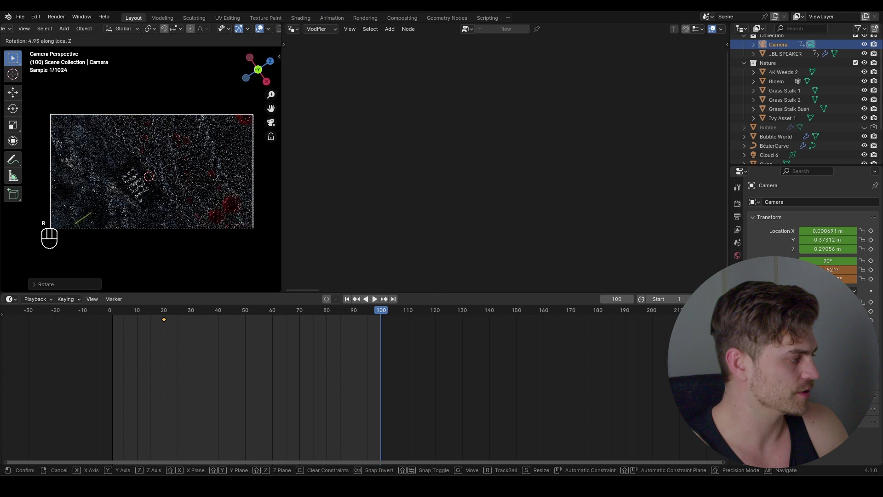
left_click(128, 167)
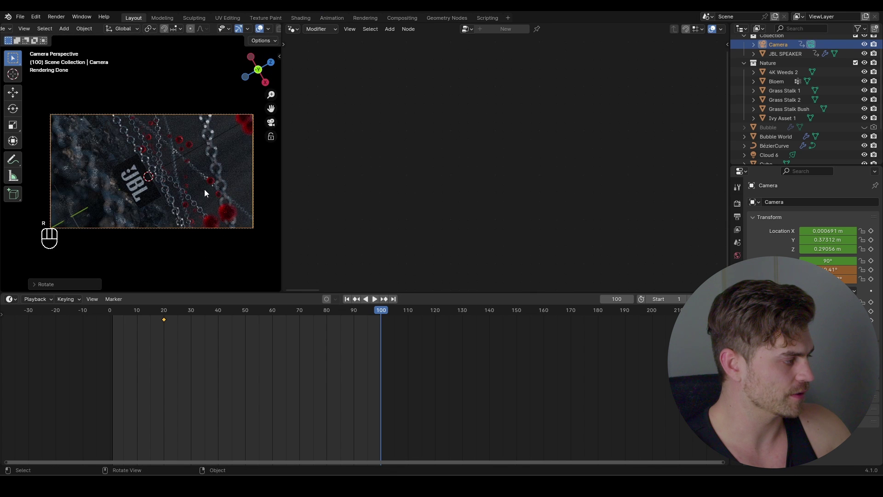
Step: Keyframe the camera at frame 100, set its keyframe interpolation to Linear, and preview playback
key("i")
left_click_drag(443, 322, 138, 333)
key("t")
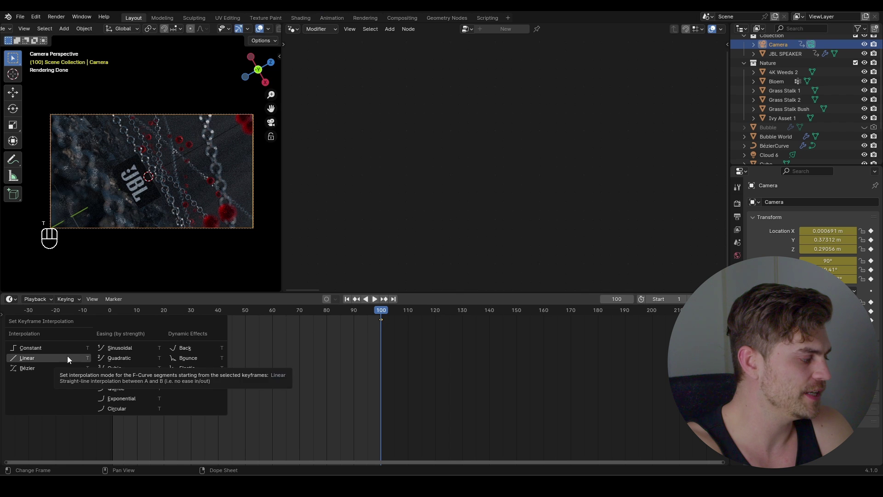
left_click(67, 358)
key("shift+space")
key("shift+space")
key("shift+space")
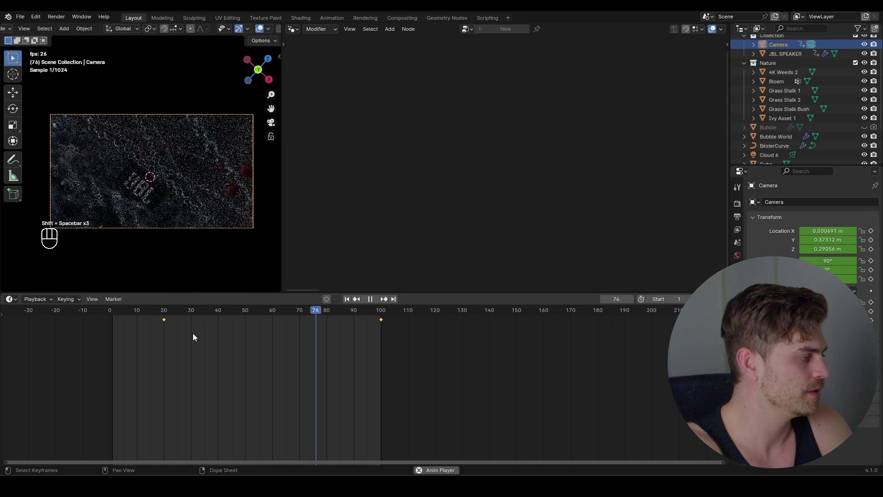
key("shift+space")
Step: At frame 100, move the JBL speaker along the Y axis out of the camera view, keyframe it and preview playback
left_click_drag(311, 311, 380, 319)
left_click(163, 184)
key("g")
key("y")
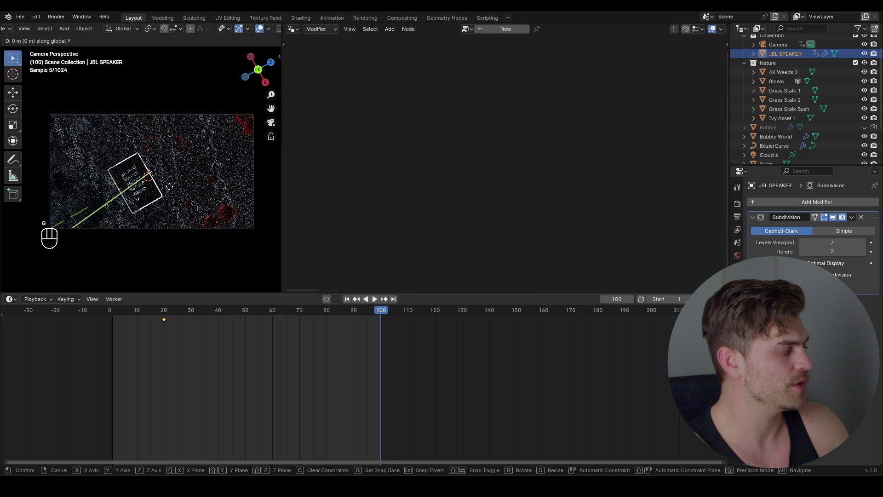
key("y")
left_click(219, 266)
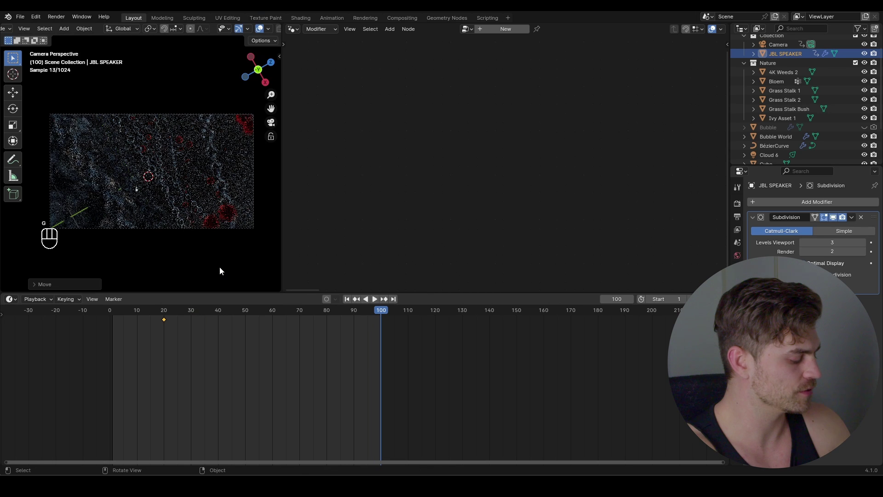
key("i")
left_click_drag(370, 311, 242, 315)
key("shift+space")
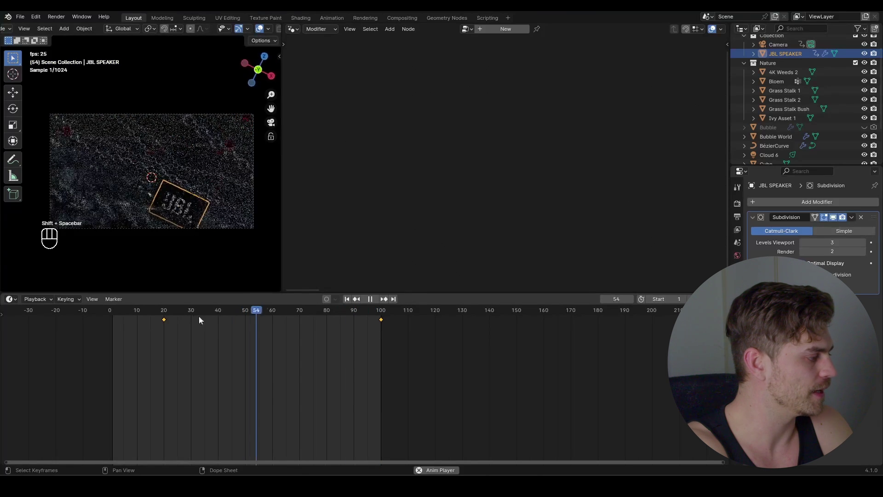
key("shift+space")
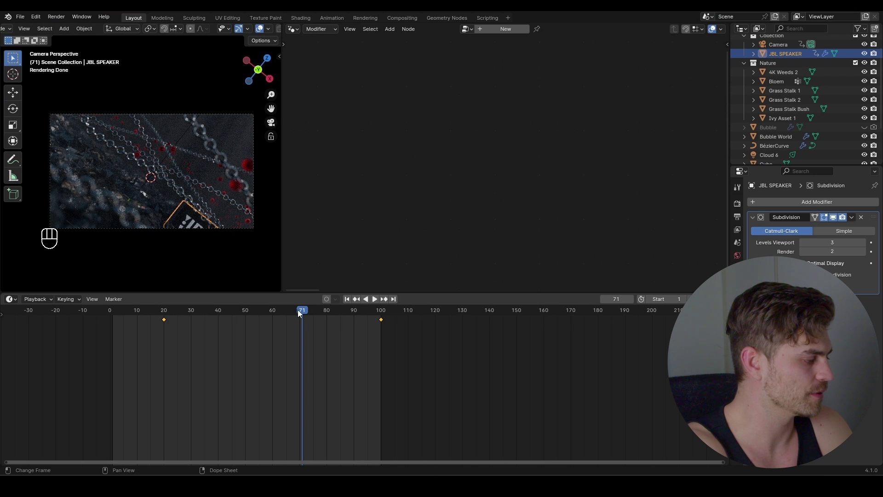
Step: Keyframe the JBL speaker at frame 46, shift that keyframe to frame 69, and preview playback
left_click_drag(299, 311, 221, 315)
key("g")
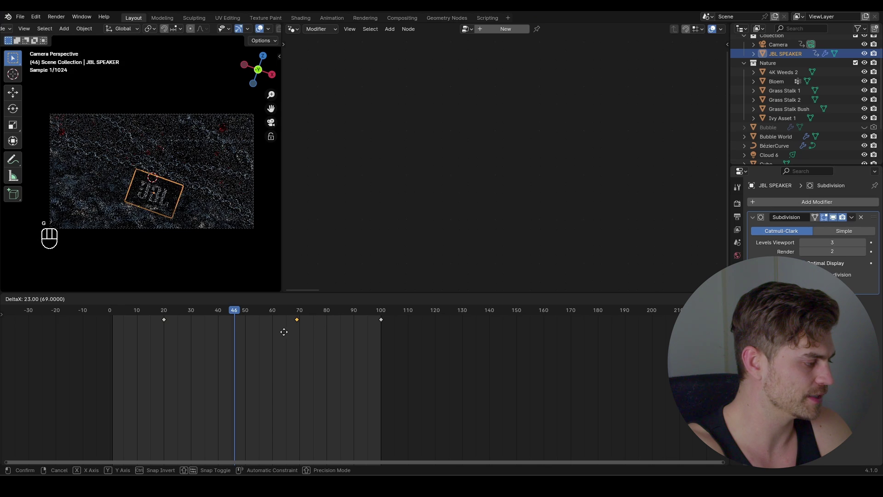
left_click(284, 332)
key("shift+space")
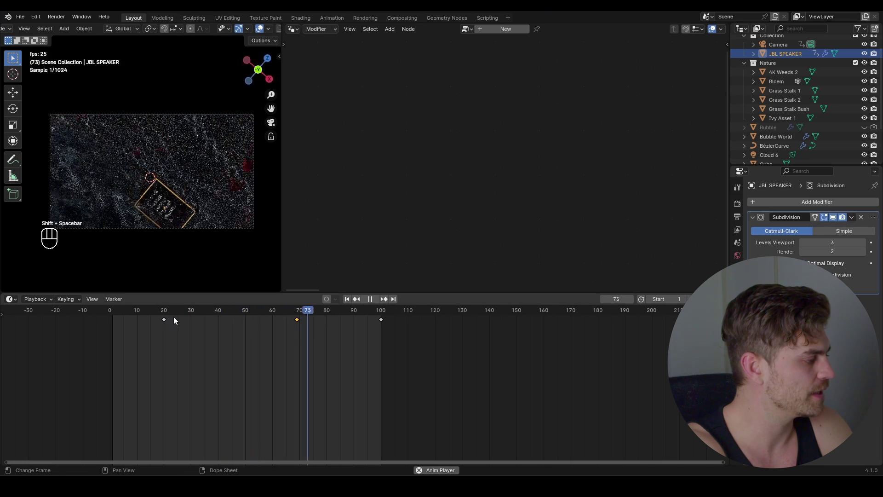
key("shift+space")
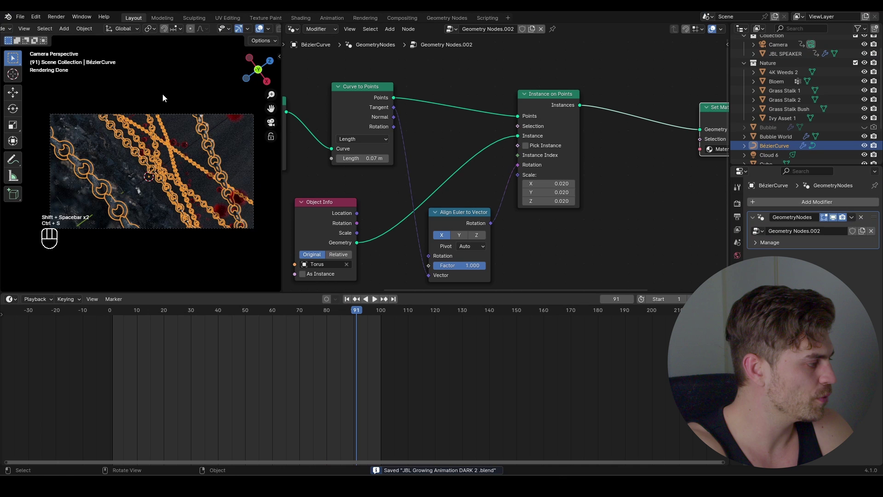
Step: Keyframe the chain's Trim Curve End at 0.000 on frame 20 and 1.000 on frame 50, and preview playback
left_click(163, 311)
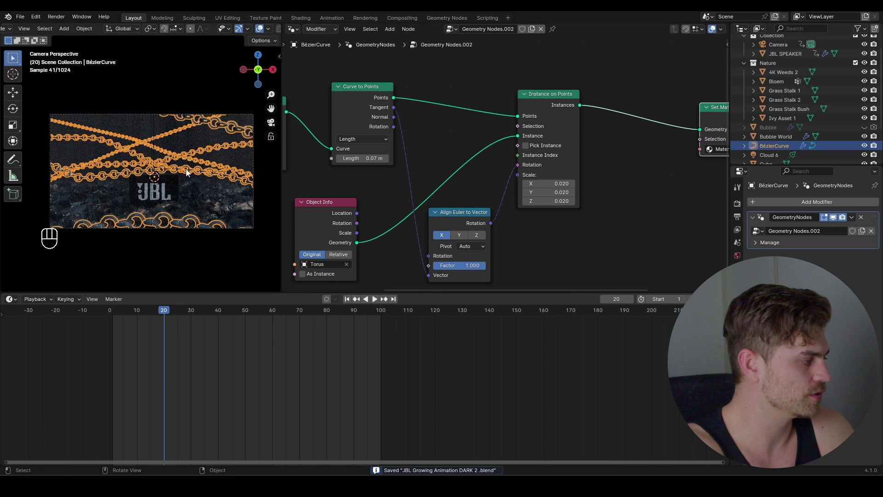
middle_click_drag(359, 170, 521, 200)
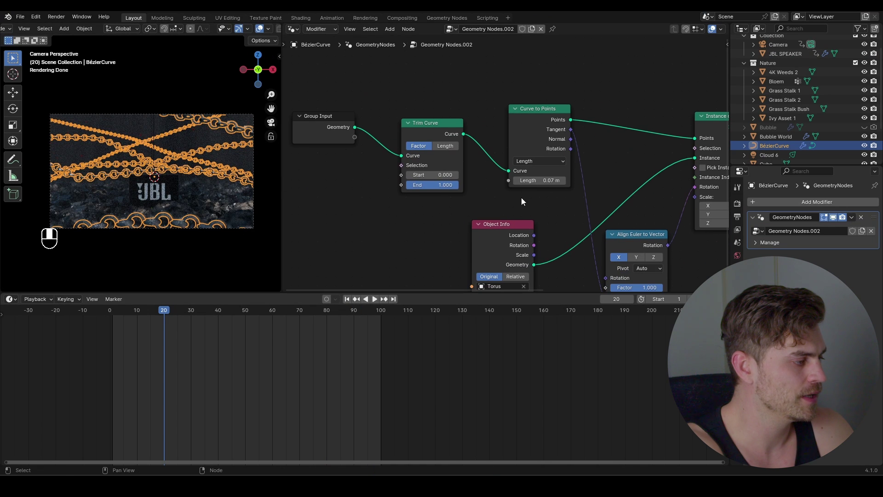
mouse_move(440, 184)
left_mouse_down()
mouse_move(414, 185)
mouse_move(447, 184)
mouse_move(428, 187)
mouse_move(436, 187)
left_mouse_up()
key("i")
left_click(245, 311)
left_click(417, 189)
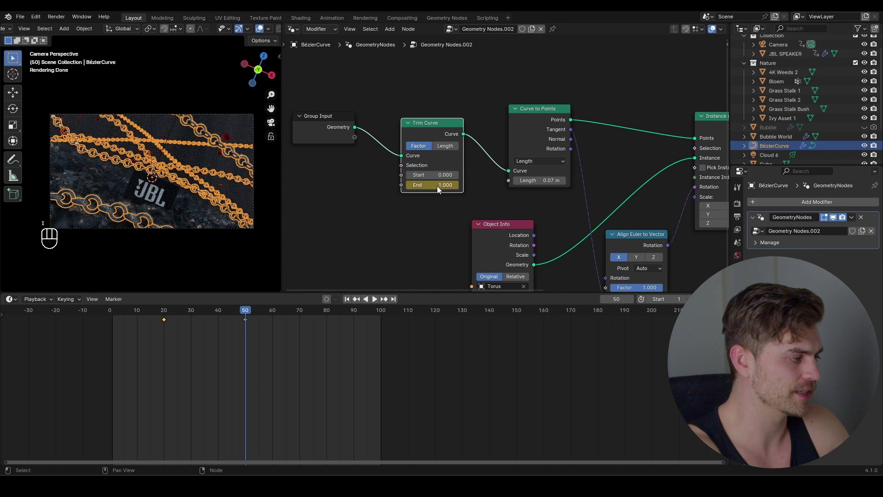
left_click(164, 310)
key("shift+space")
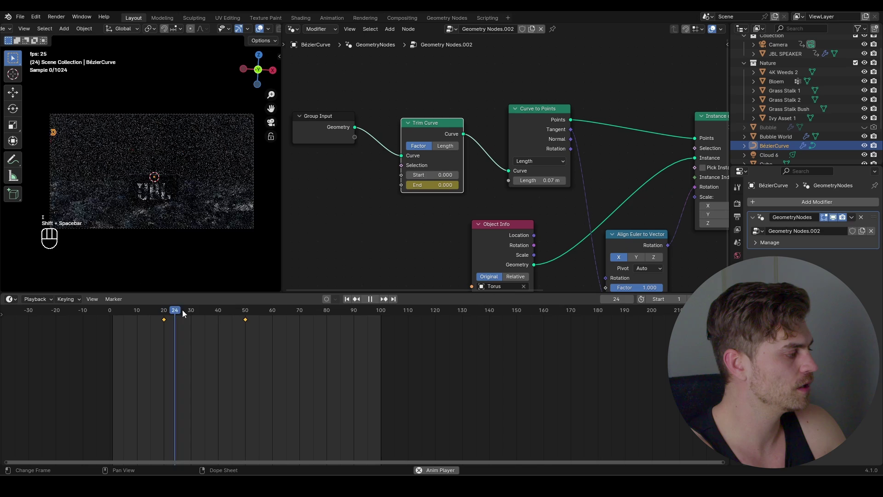
key("shift+space")
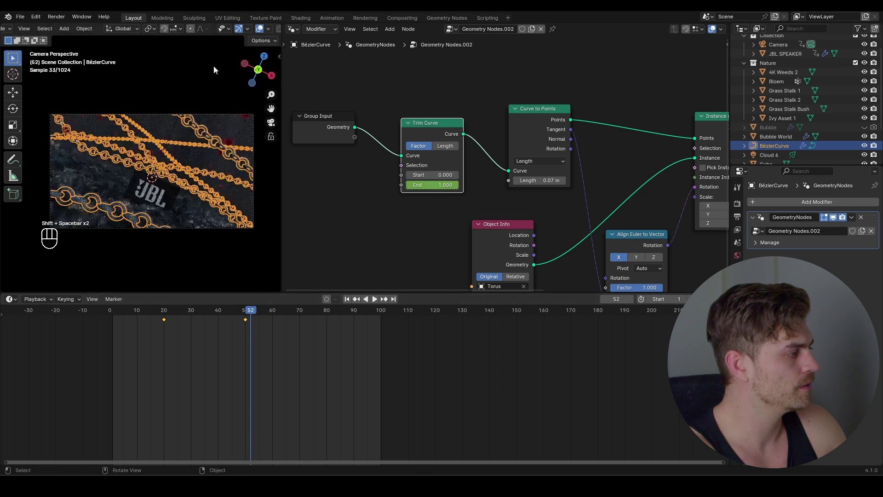
Step: Hide the viewport overlays and move the second Trim Curve End keyframe to about frame 93, previewing playback from frame 20
left_click(263, 28)
left_click(164, 313)
key("shift+space")
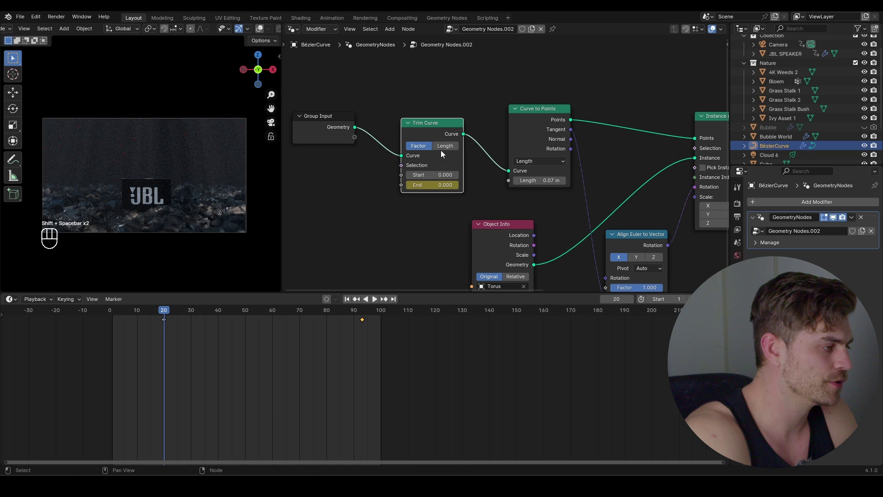
Step: Show the chain's End curve in the Graph Editor and steepen its frame 20 handle for a fast start, previewing playback between adjustments
left_click(14, 300)
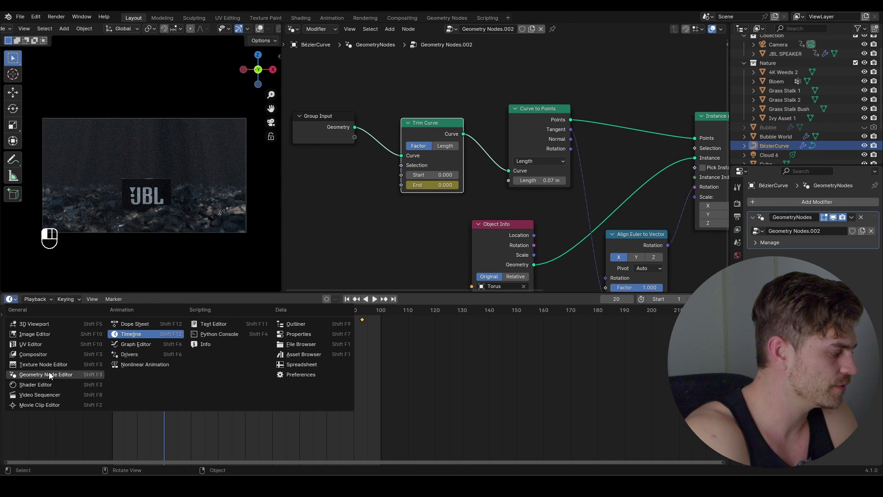
left_click(125, 343)
key("a")
key("KP_Decimal")
key("g")
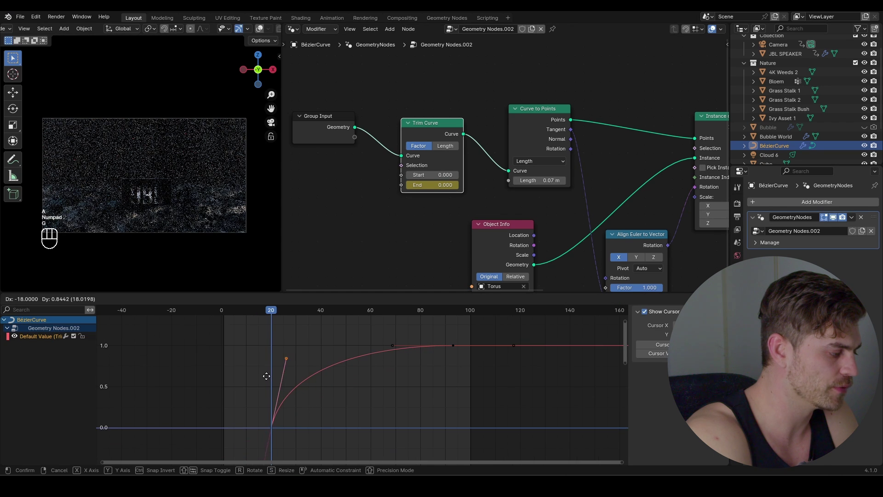
left_click(261, 375)
key("shift+space")
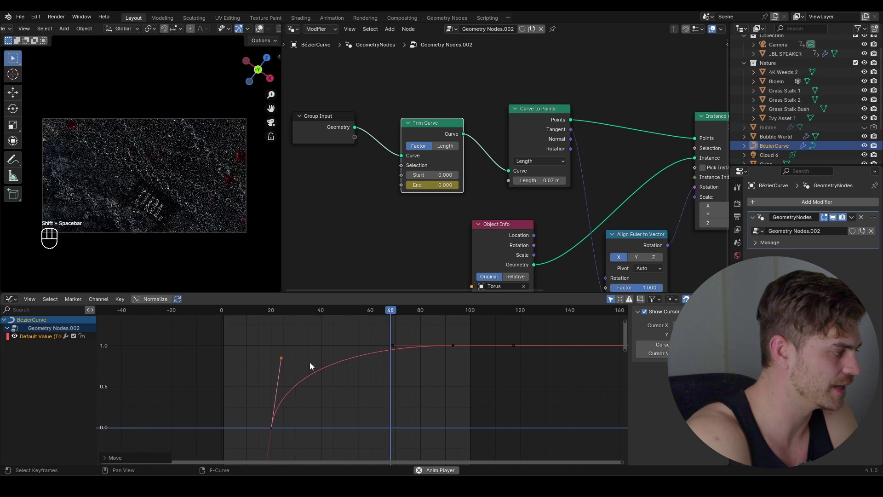
key("shift+space")
key("g")
left_click(318, 356)
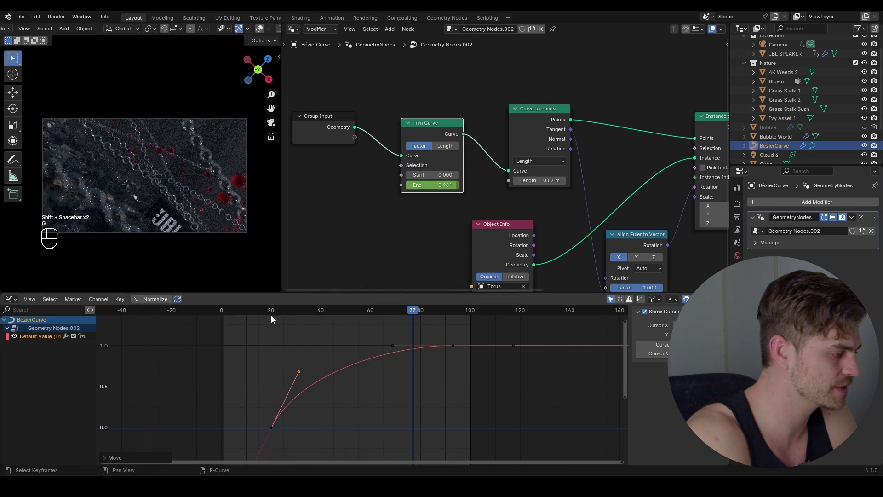
key("shift+space")
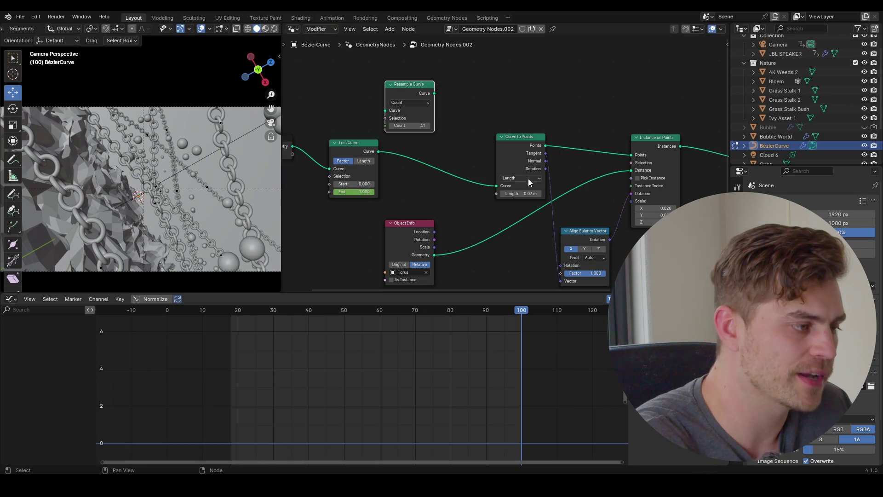
Step: Set the Curve to Points mode to Evaluated and preview the chain growth around frames 20 to 39
left_click(528, 178)
left_click(514, 196)
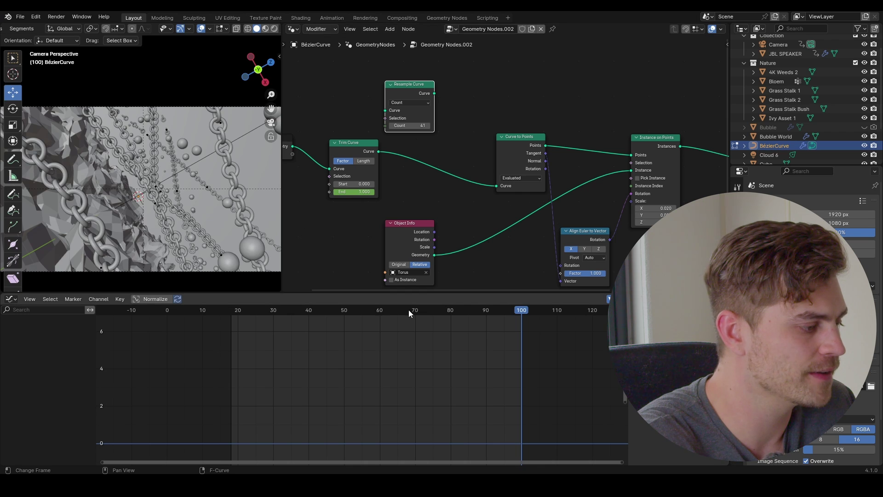
left_click_drag(407, 311, 240, 314)
key("space")
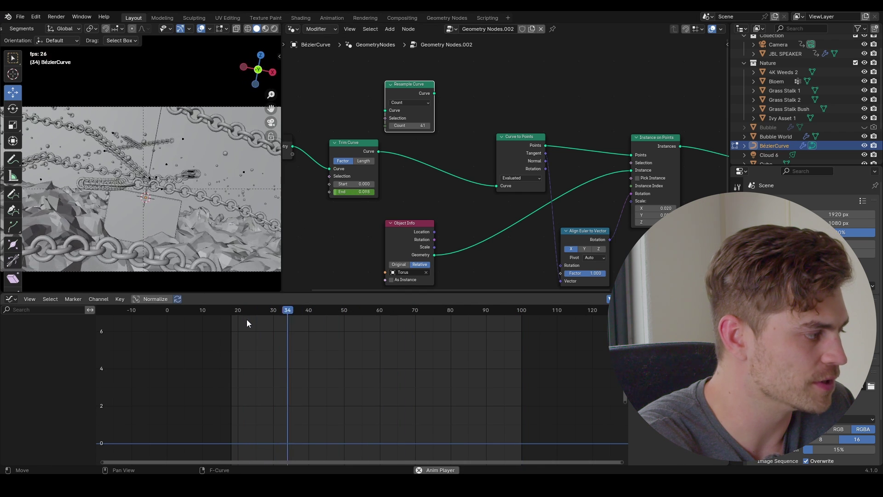
key("space")
left_click(304, 312)
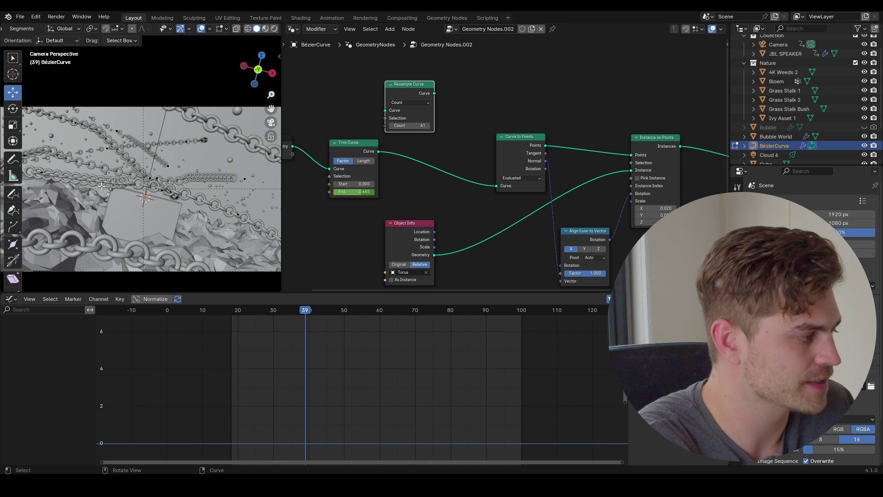
Step: Insert the Resample Curve node with Count 41 between Trim Curve and Curve to Points, and preview the chain growth
left_click_drag(406, 95, 437, 145)
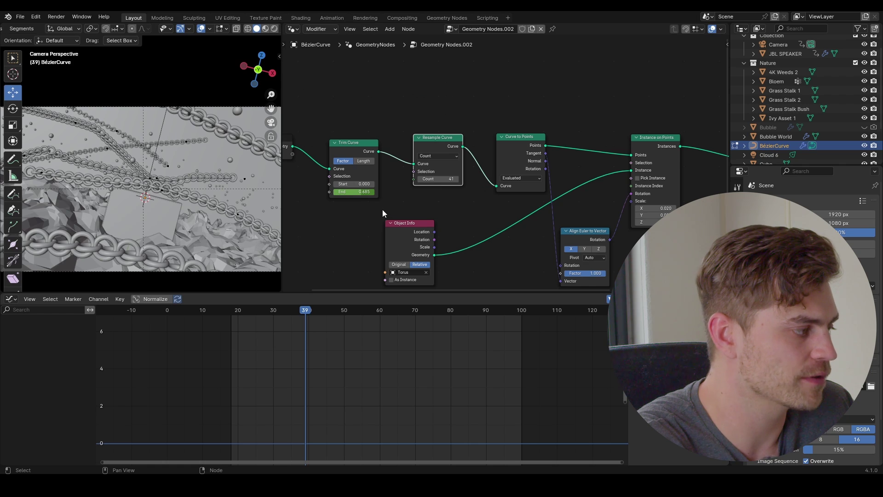
key("space")
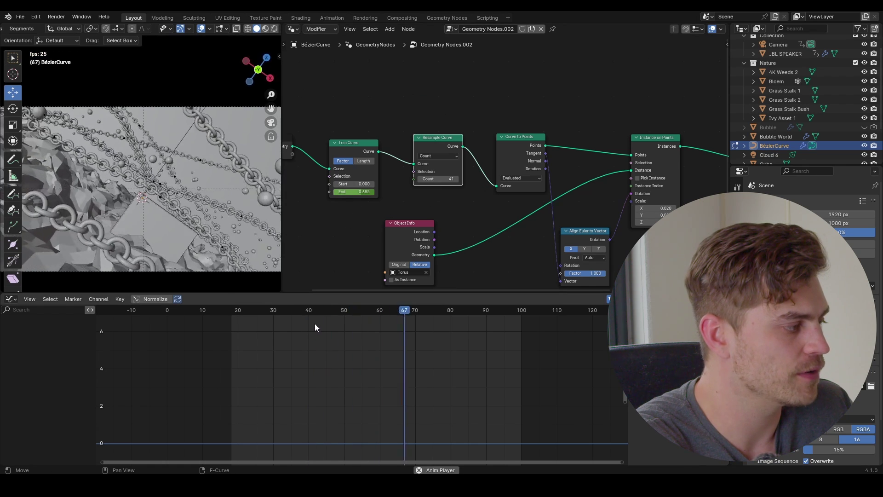
left_click_drag(435, 318, 350, 324)
key("space")
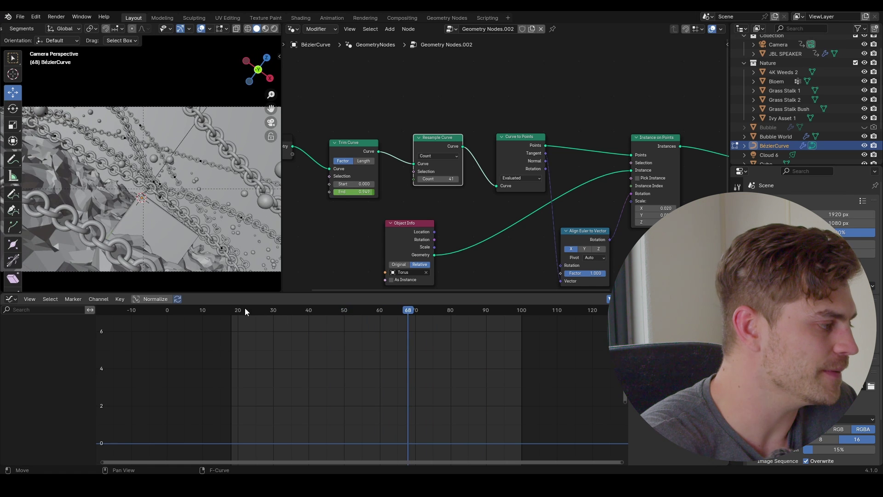
left_click_drag(245, 312, 273, 311)
key("Home")
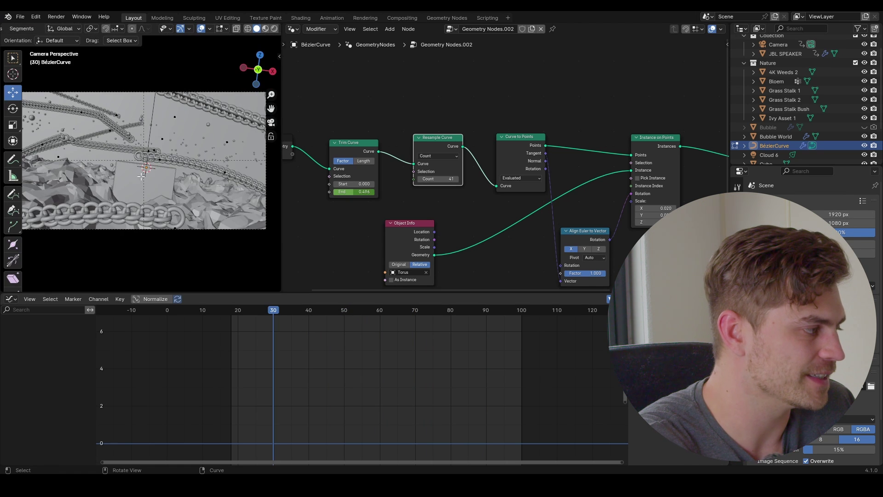
key("space")
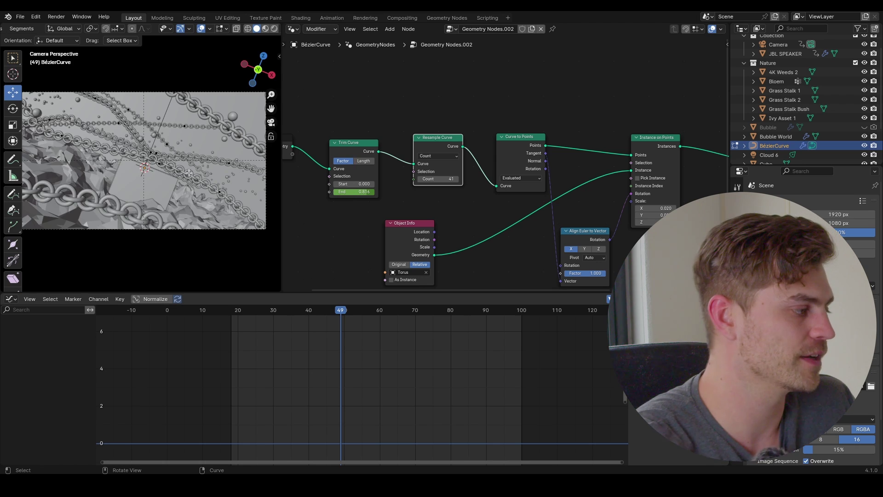
Step: Leave curve editing, add a Path curve to the scene and move it up above the rocky ground
key("Tab")
middle_click_drag(187, 176, 161, 186)
key("shift+a")
mouse_move(161, 190)
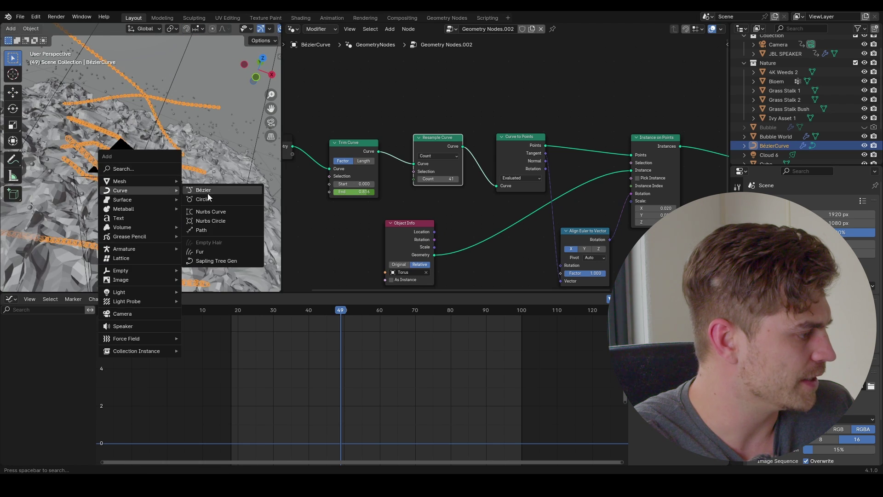
left_click(201, 224)
middle_click_drag(201, 225, 212, 176)
key("g")
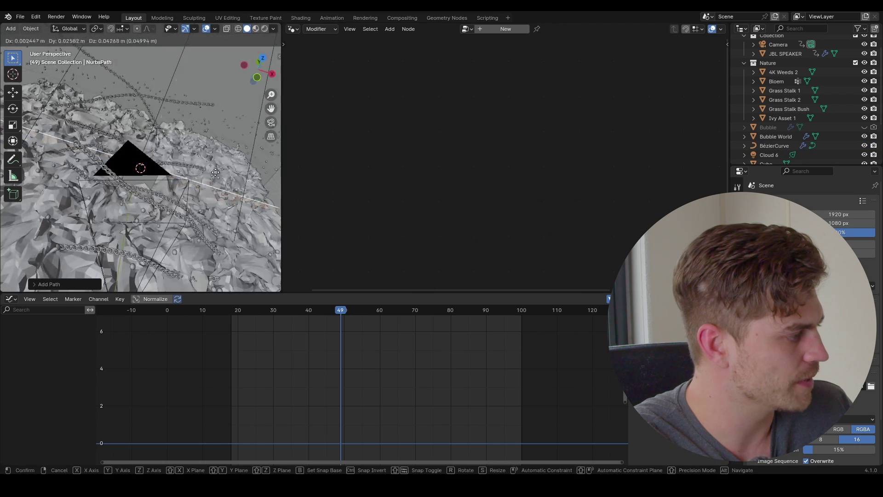
left_click(224, 144)
Step: Edit the new path and move its middle control point slightly upward to bend it
key("Tab")
left_click(151, 157)
key("g")
left_click(159, 148)
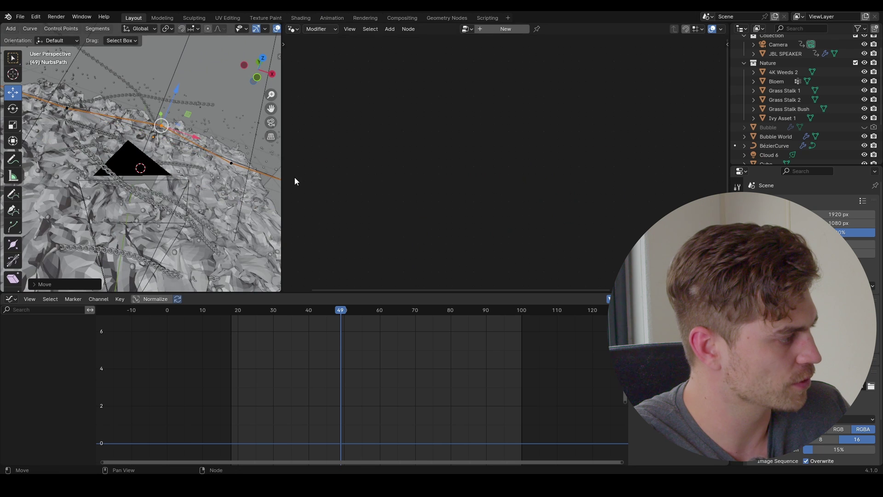
Step: Give the Torus a Follow Path constraint and pick the NurbsPath curve as its target
scroll(781, 115, "down", 3)
left_click(769, 154)
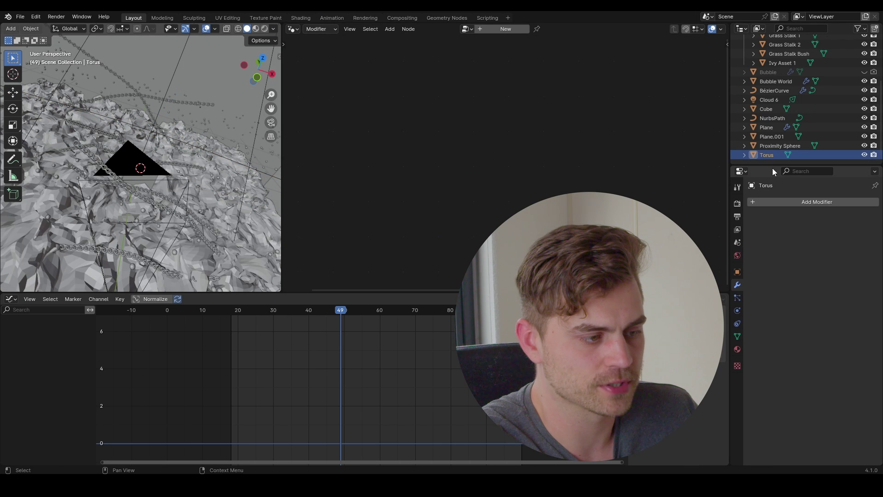
left_click(737, 324)
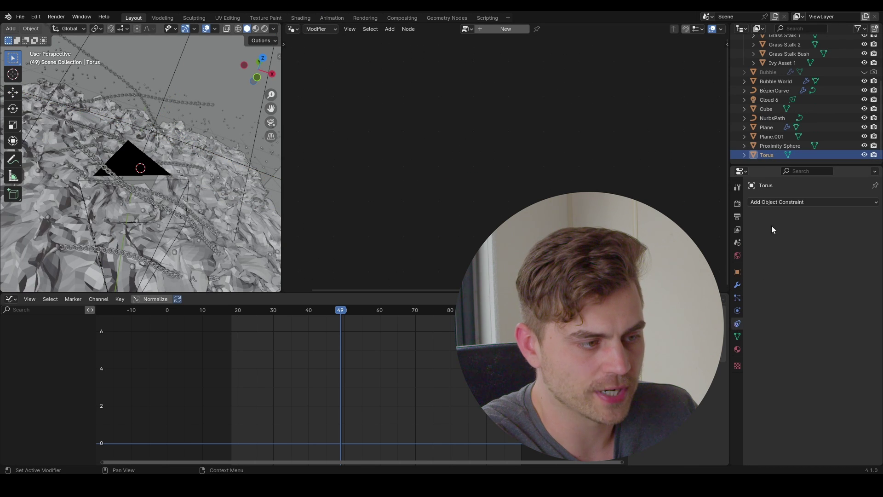
left_click(785, 203)
left_click(852, 267)
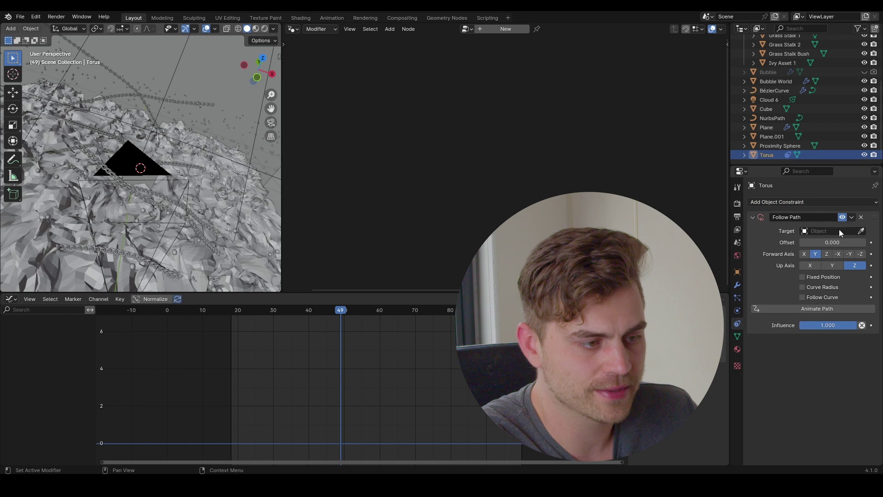
left_click(861, 232)
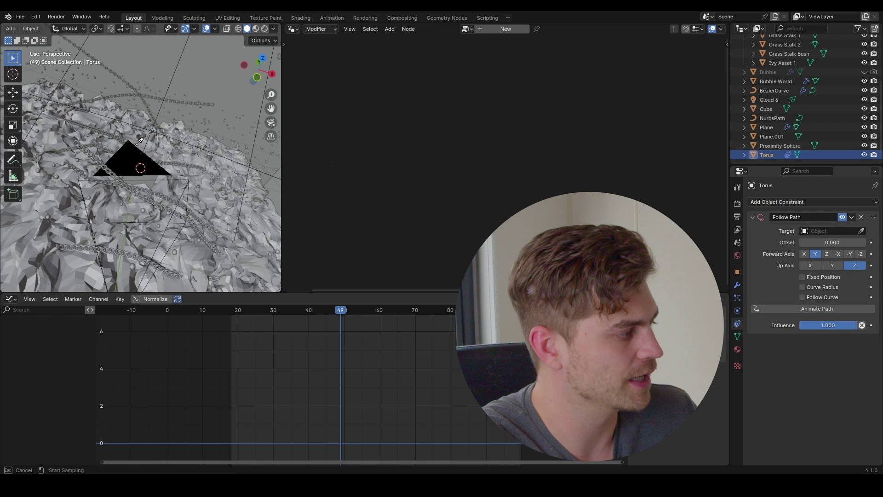
left_click(179, 136)
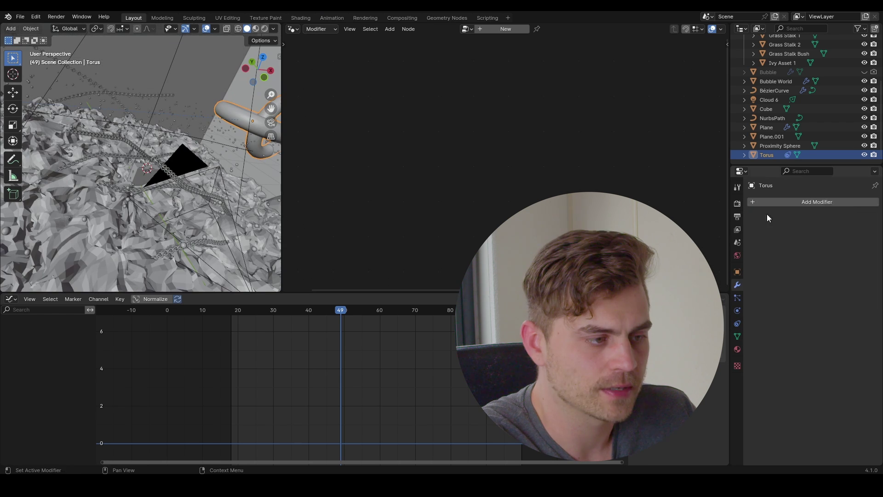
Step: Add an Array modifier to the Torus
left_click(777, 202)
type("arra")
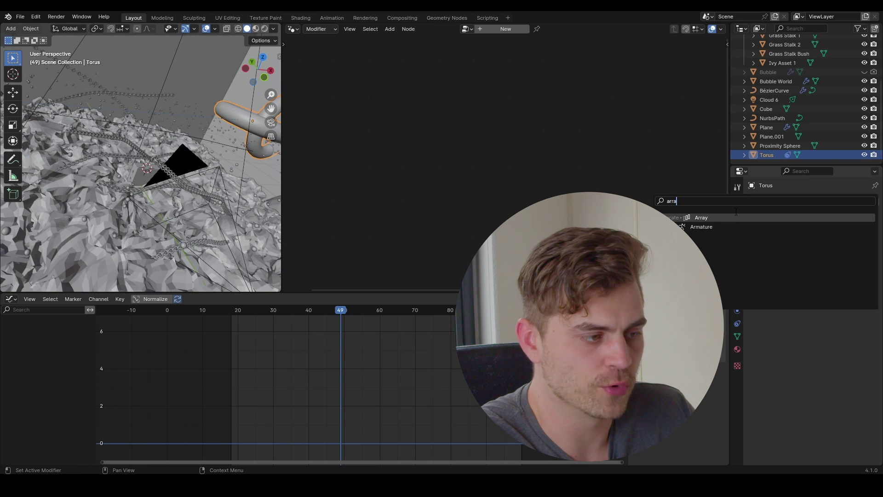
left_click(707, 216)
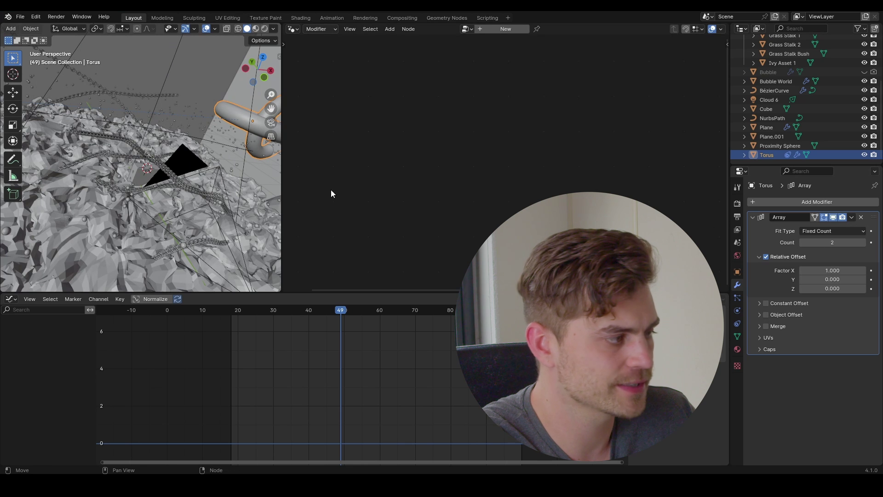
Step: Hide the BézierCurve chain in the viewport and set the Torus's location to 0 m on all three axes
left_click(130, 144)
middle_click_drag(129, 144, 197, 157)
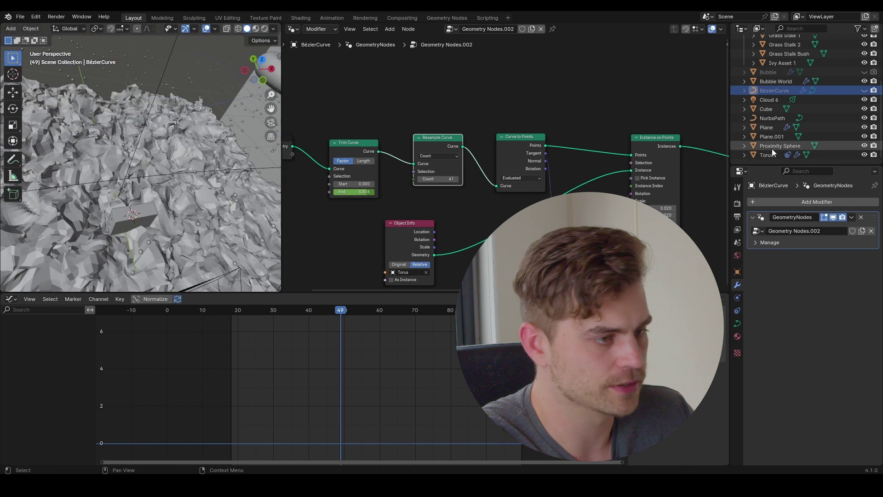
left_click(768, 154)
key("n")
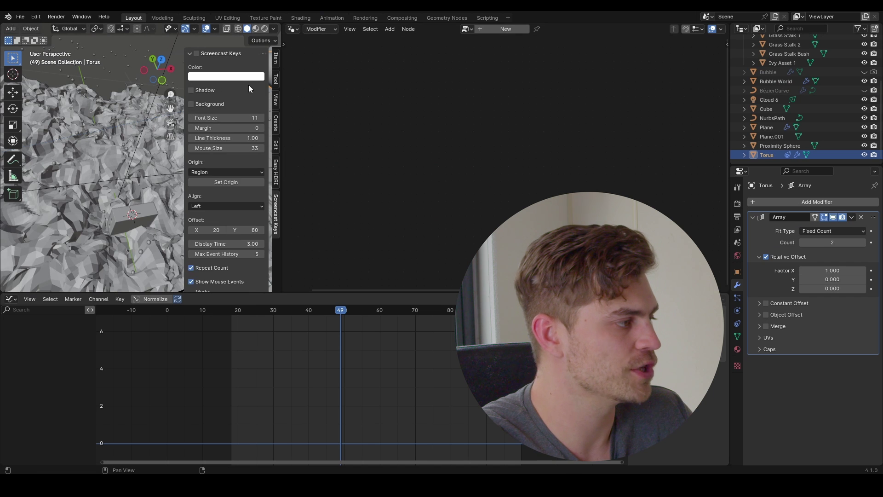
left_click(276, 64)
left_click_drag(233, 77, 233, 91)
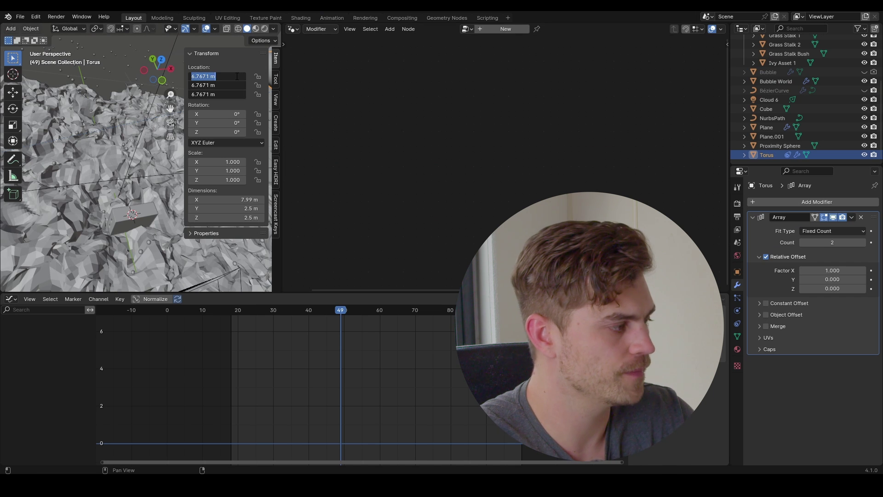
type("0")
key("Return")
scroll(106, 156, "down", 5)
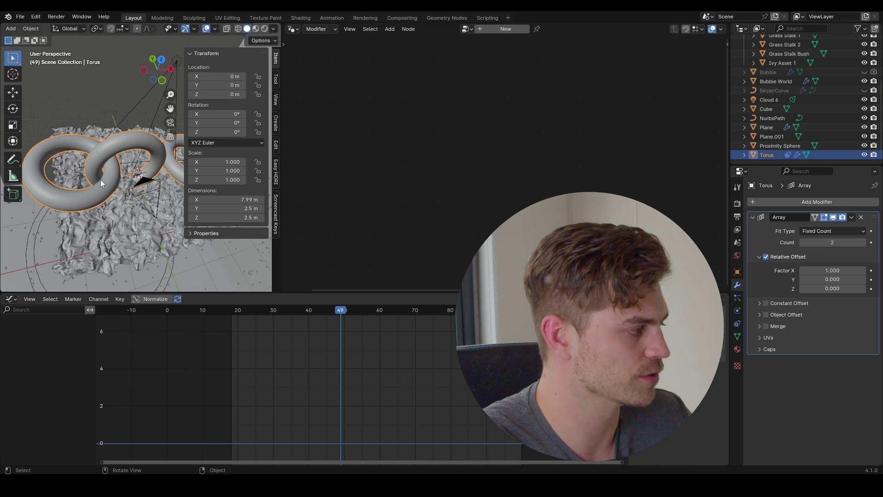
Step: Scale the Torus down to 0.073 and set its Array count to 13
key("s")
left_click(82, 172)
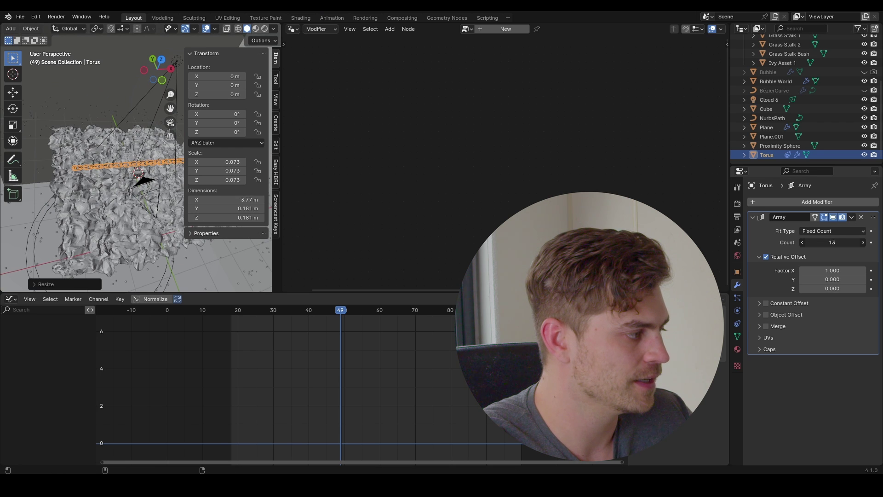
Step: Shift the torus chain along the path by setting the Follow Path constraint's Offset to 5.8
middle_click_drag(147, 184, 108, 150)
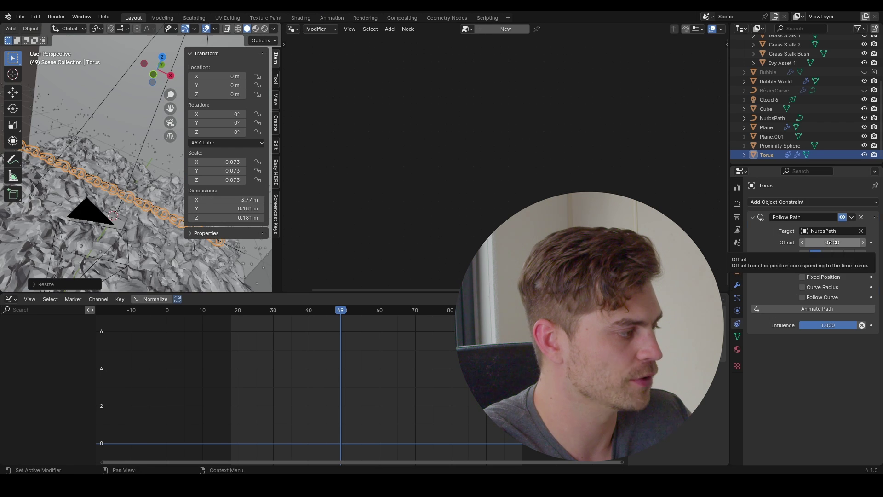
mouse_move(832, 243)
left_mouse_down()
mouse_move(873, 243)
mouse_move(827, 242)
left_mouse_up()
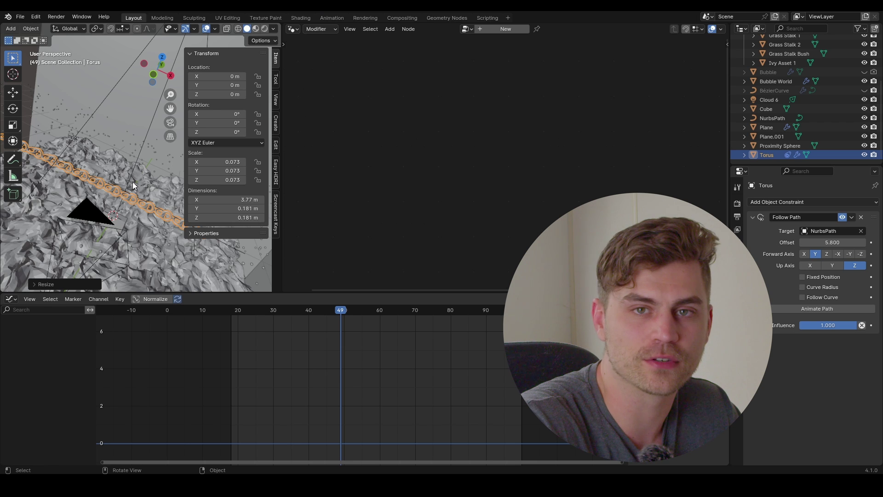
middle_click_drag(132, 182, 151, 176)
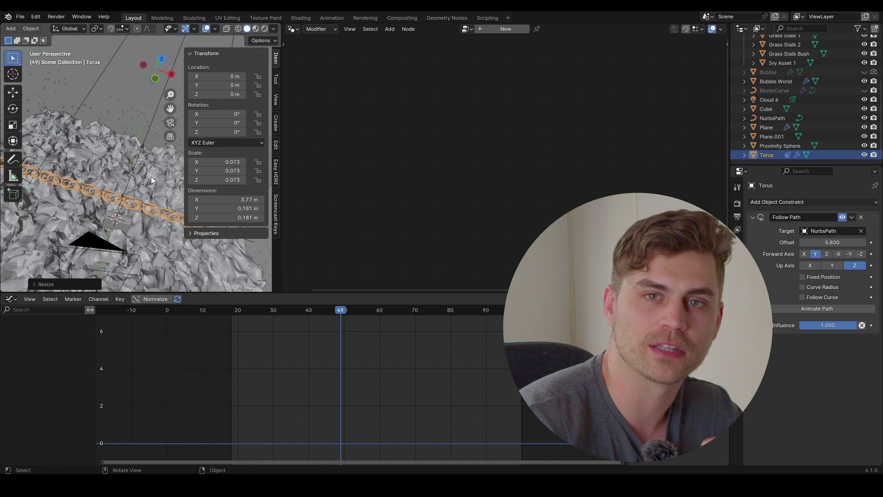